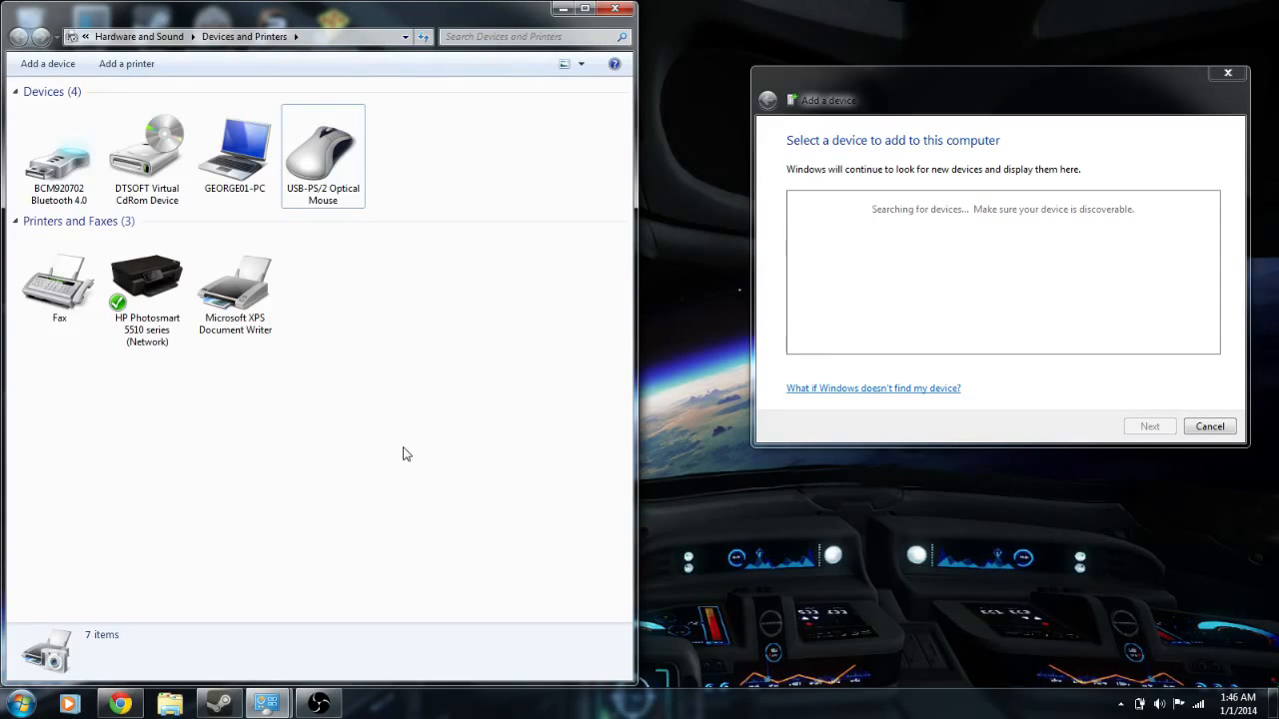
# - Add the Bluetooth Wireless Controller to the computer and close the finished wizard
pyautogui.click(912, 223)
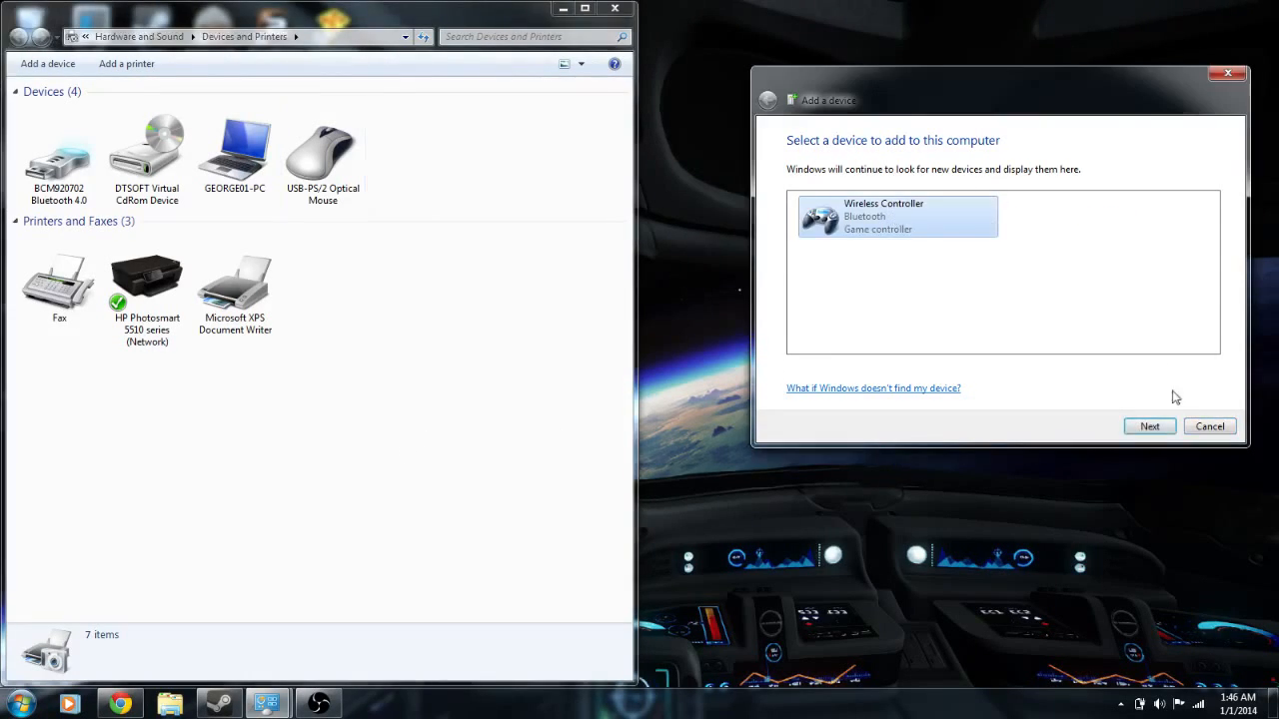
pyautogui.click(1149, 426)
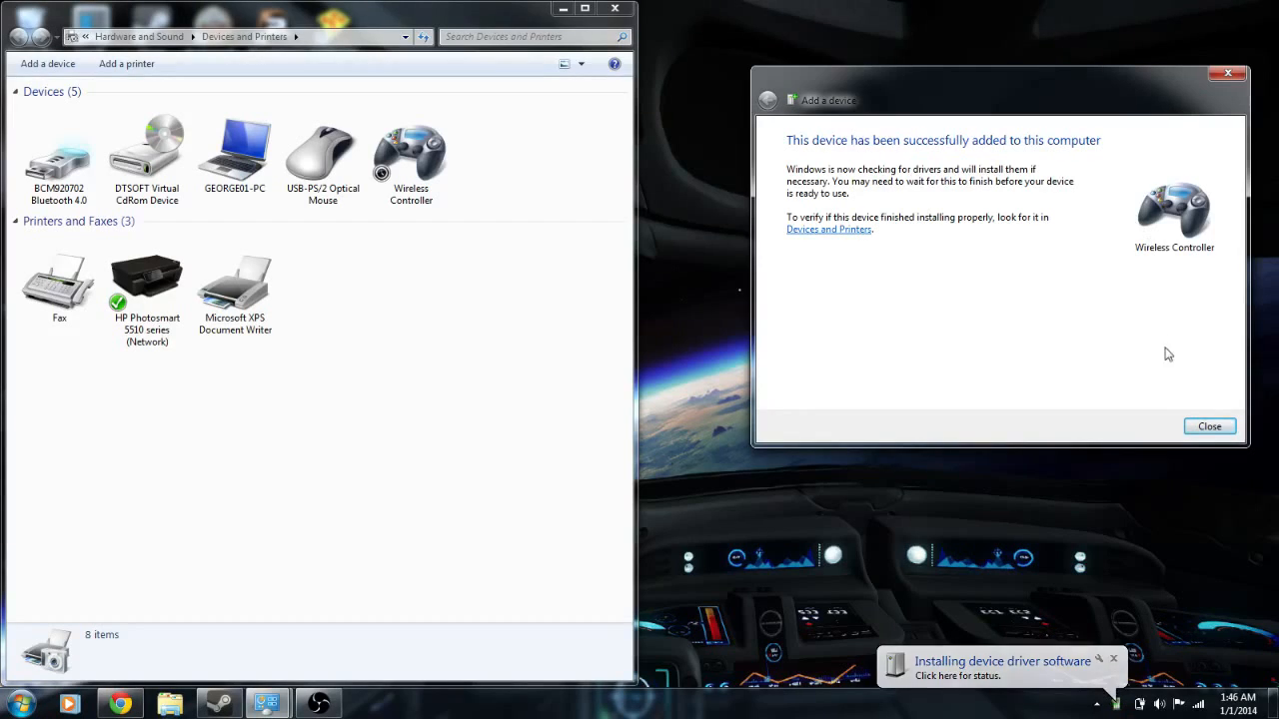
pyautogui.click(1197, 424)
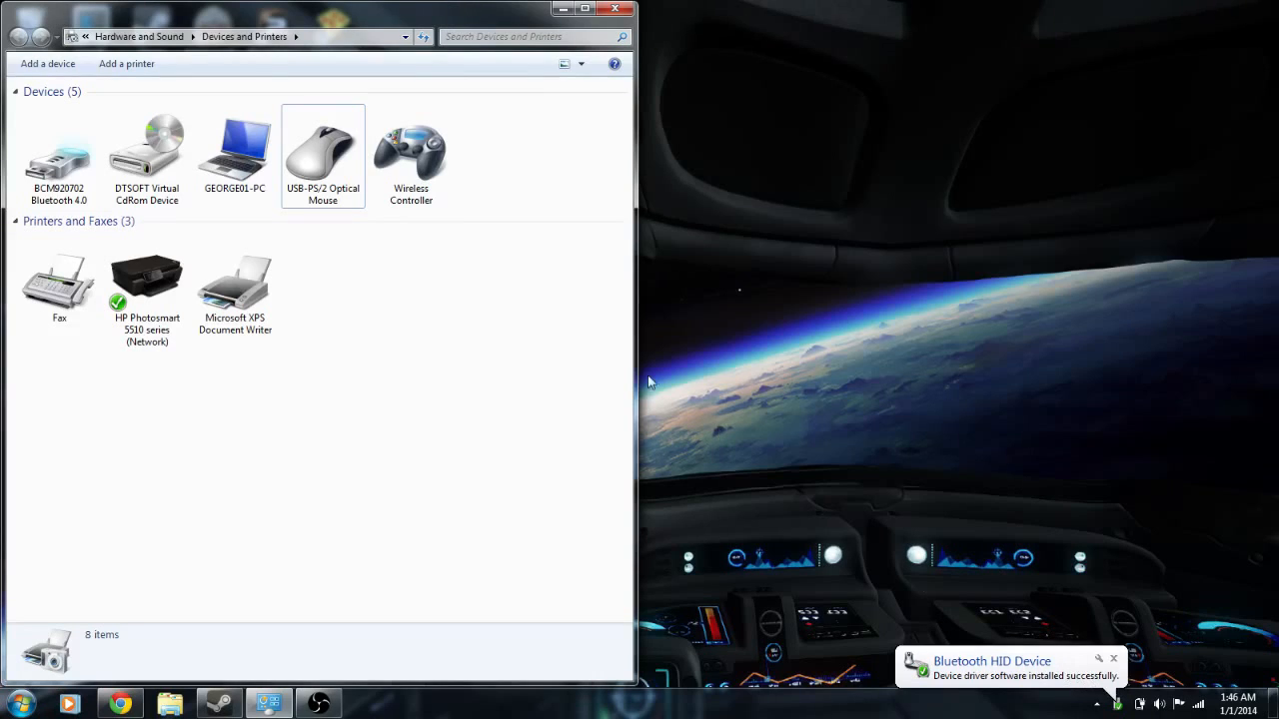
# - Check the list of installed game controllers in the Wireless Controller's game controller settings and close it
pyautogui.rightClick(426, 172)
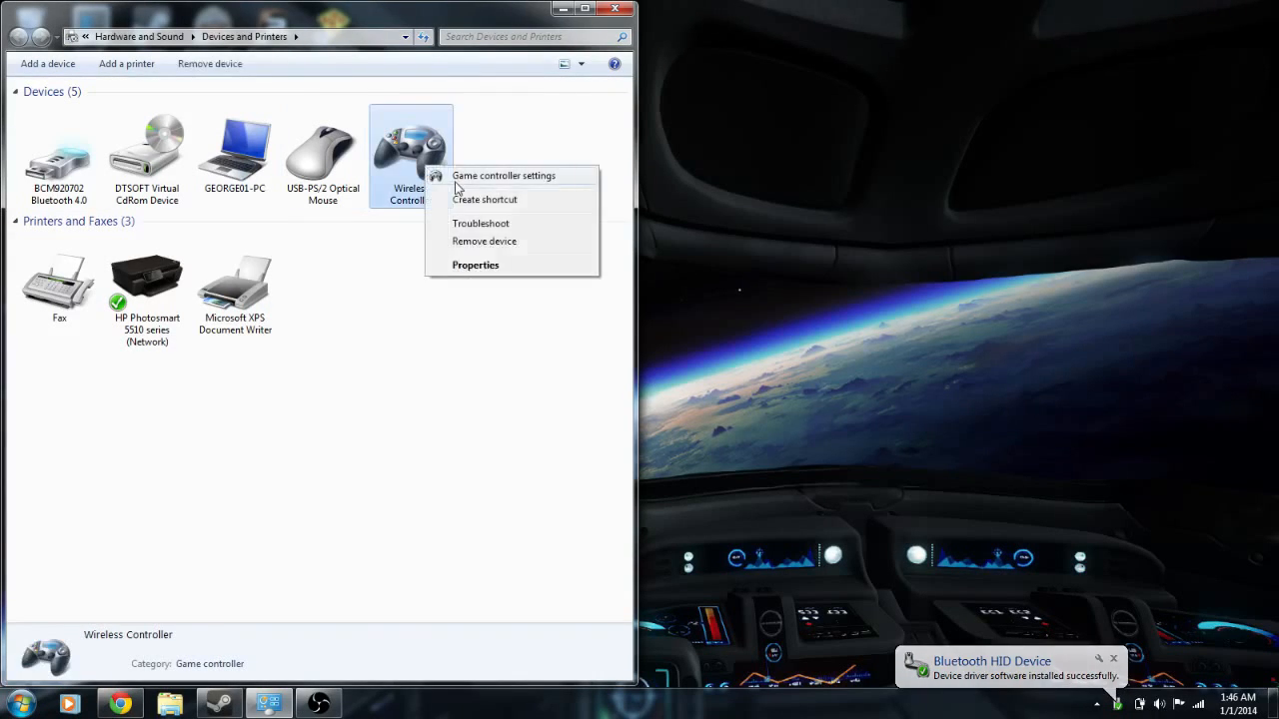
pyautogui.click(454, 176)
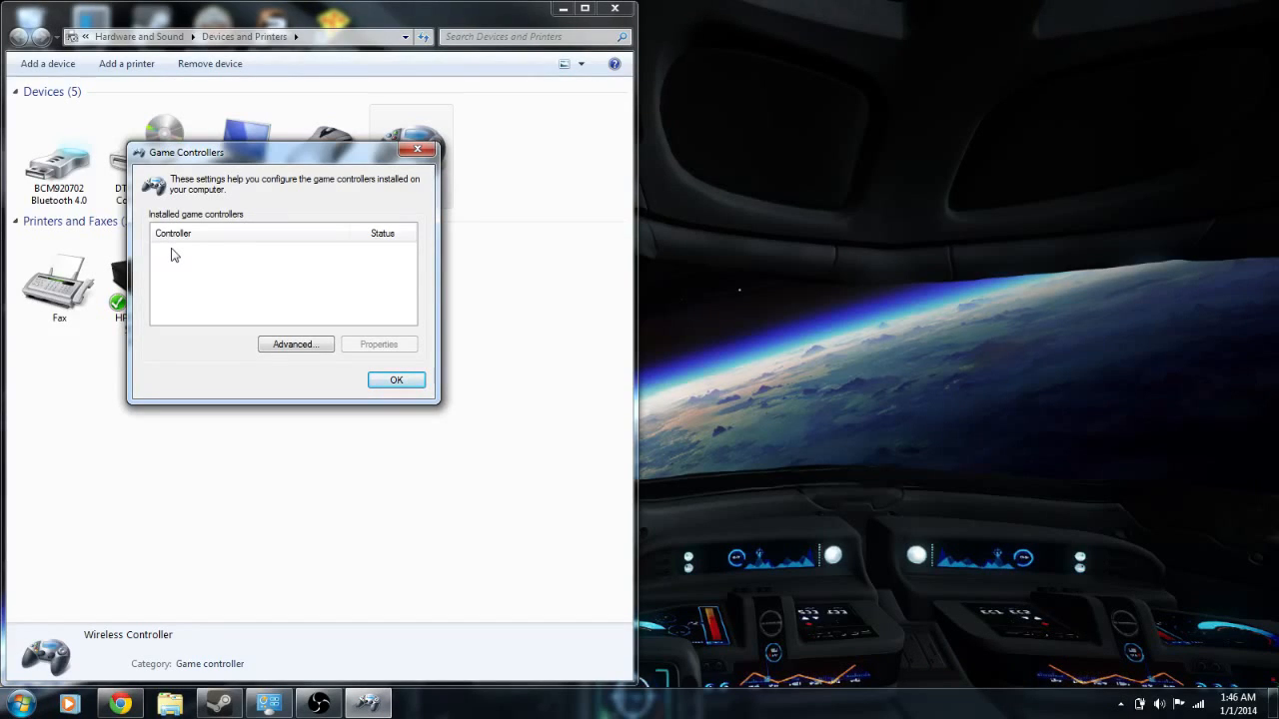
pyautogui.click(396, 380)
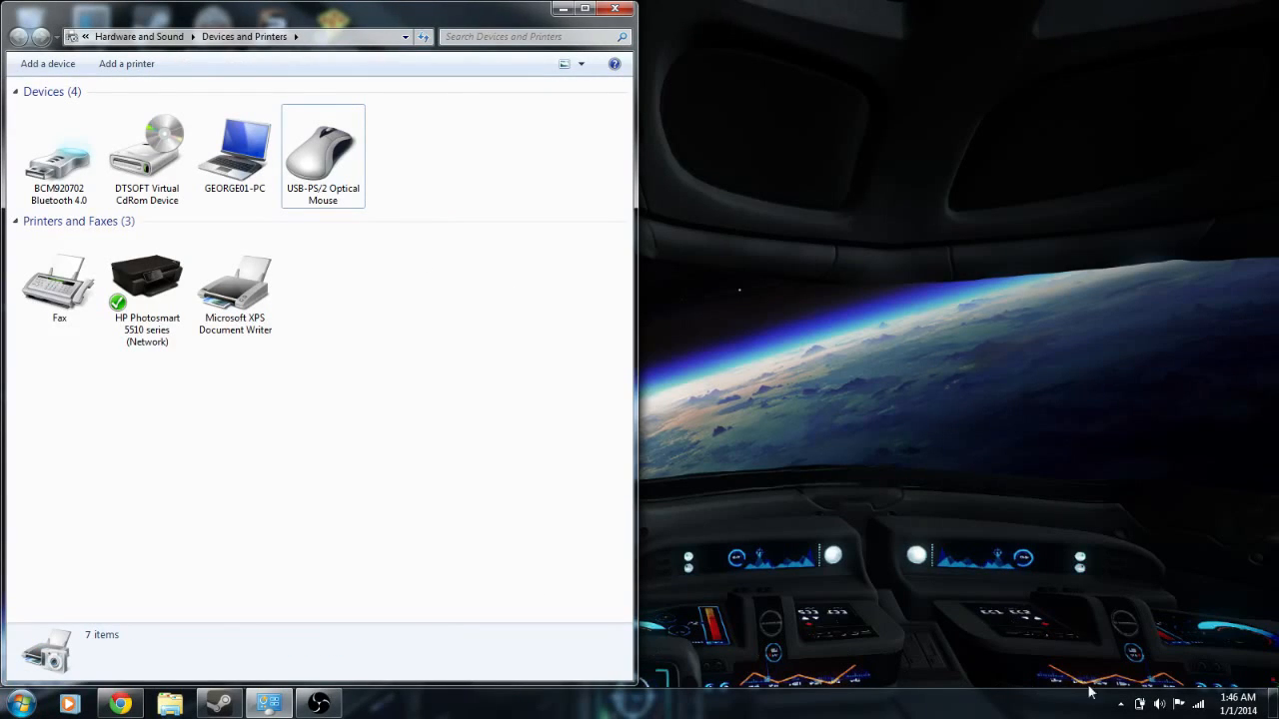
# - Start adding a new Bluetooth device and move the device search window clear of Devices and Printers
pyautogui.click(1120, 703)
pyautogui.rightClick(1145, 621)
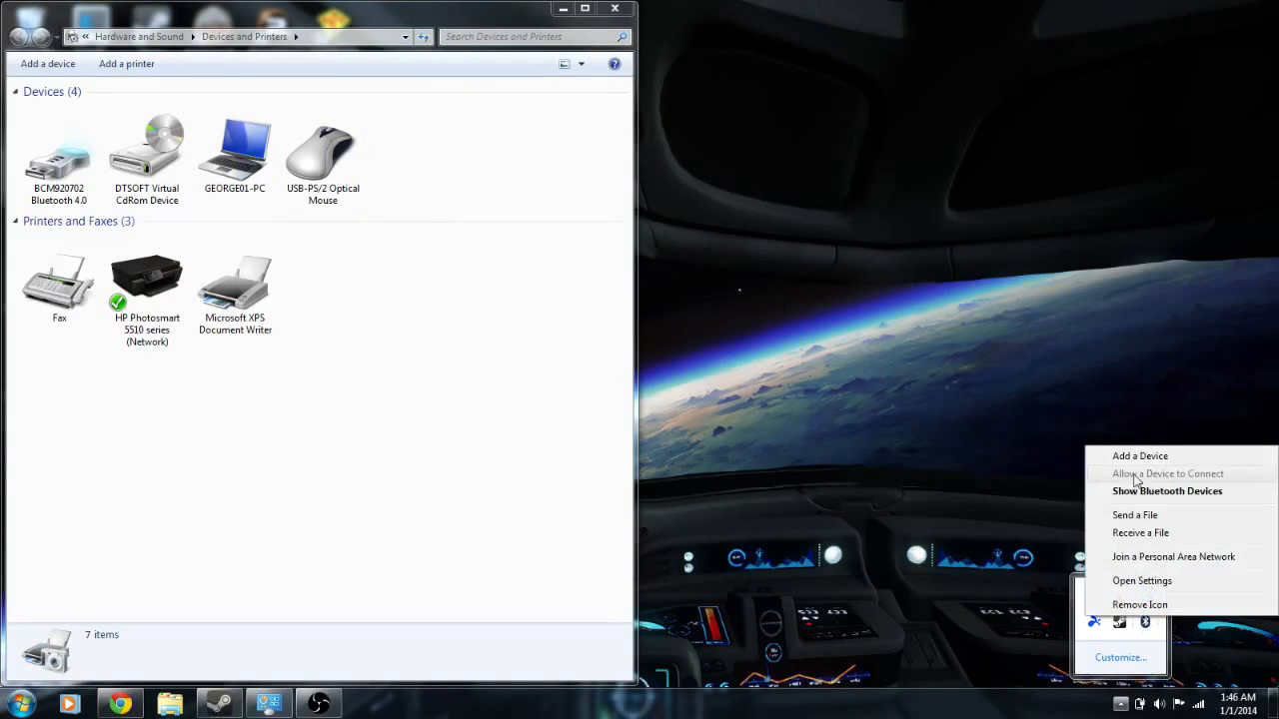
pyautogui.click(1133, 456)
pyautogui.moveTo(516, 188); pyautogui.dragTo(837, 54)
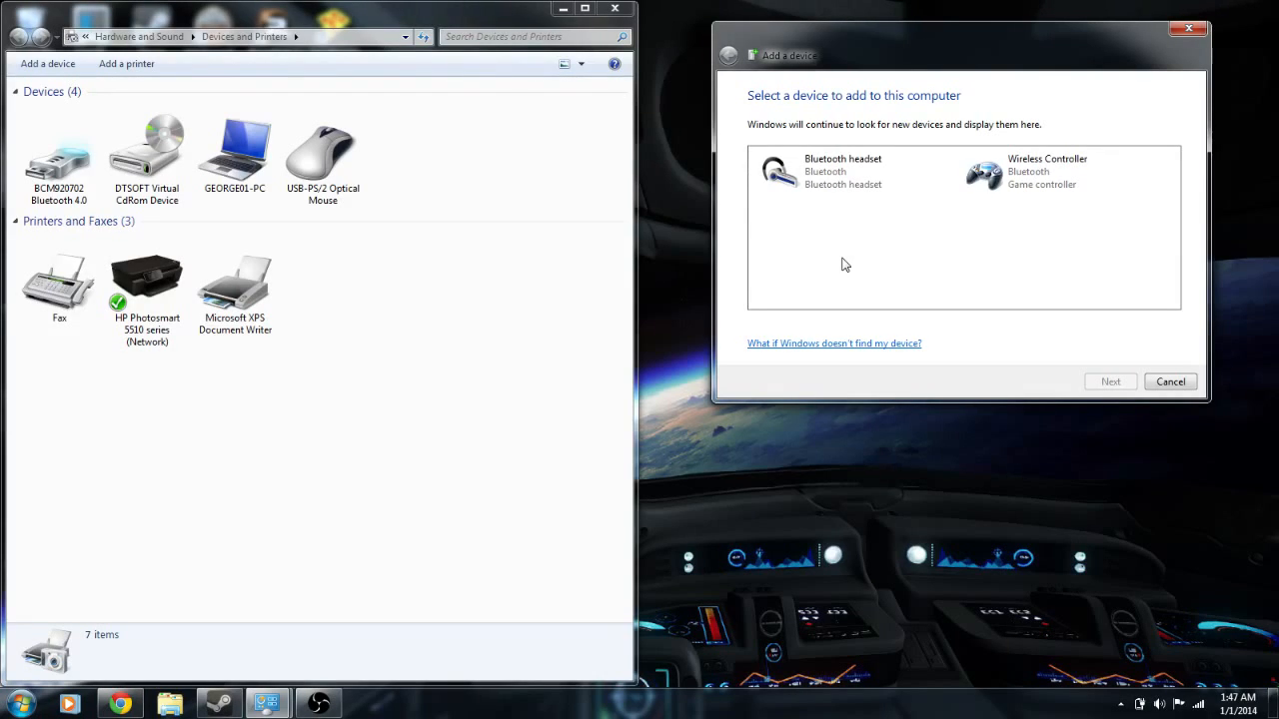
# - Enable the Bluetooth service "Drivers for keyboard, mice, etc (HID)" in the found Wireless Controller's properties and apply it
pyautogui.rightClick(1042, 182)
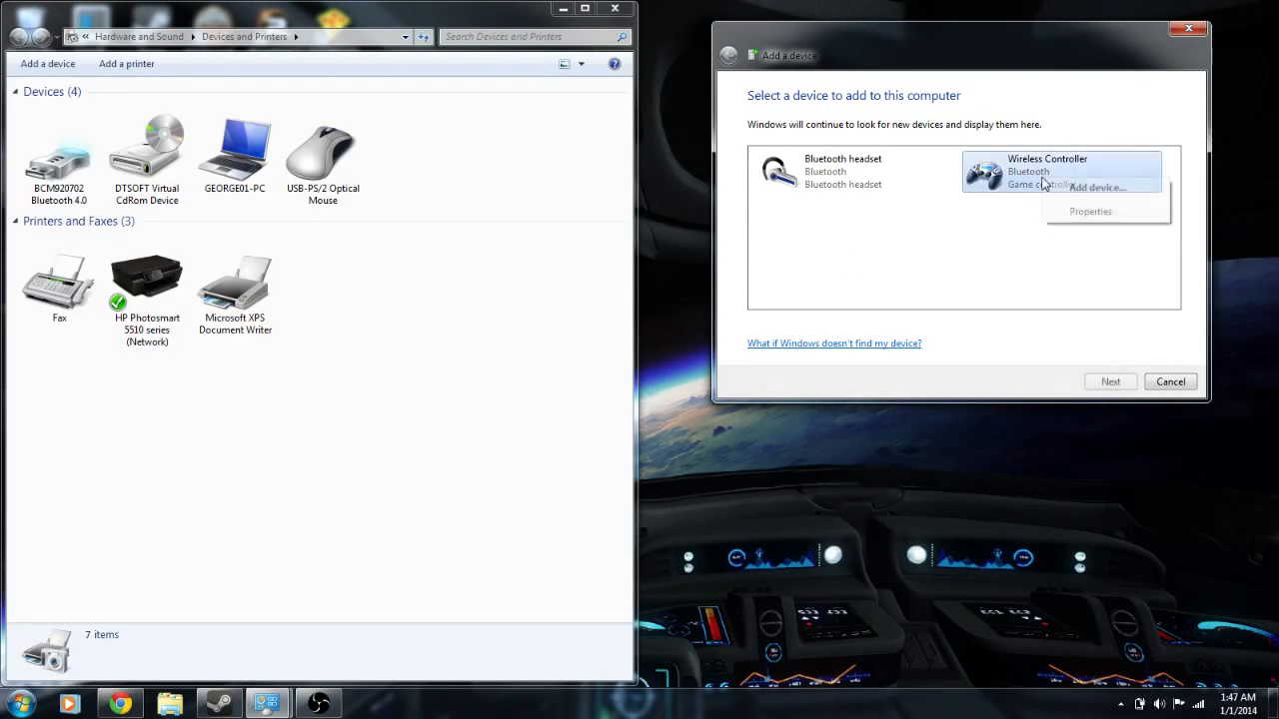
pyautogui.click(1085, 214)
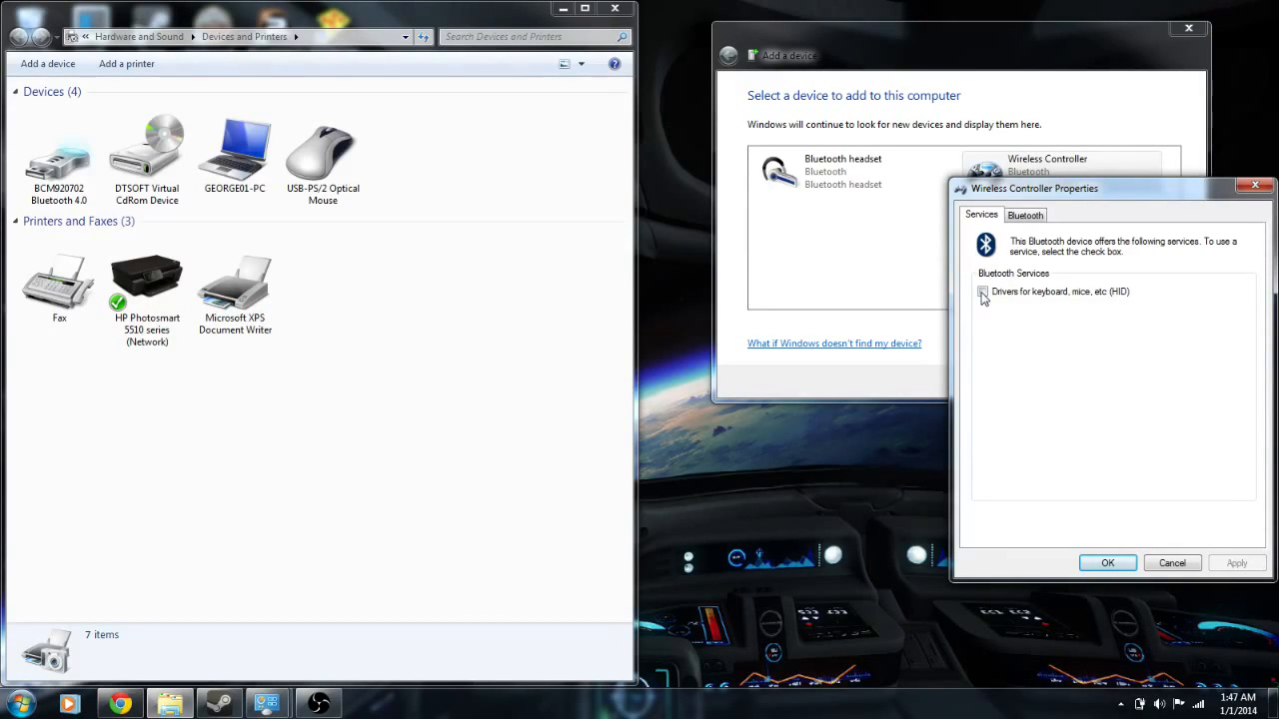
pyautogui.click(982, 292)
pyautogui.click(1233, 563)
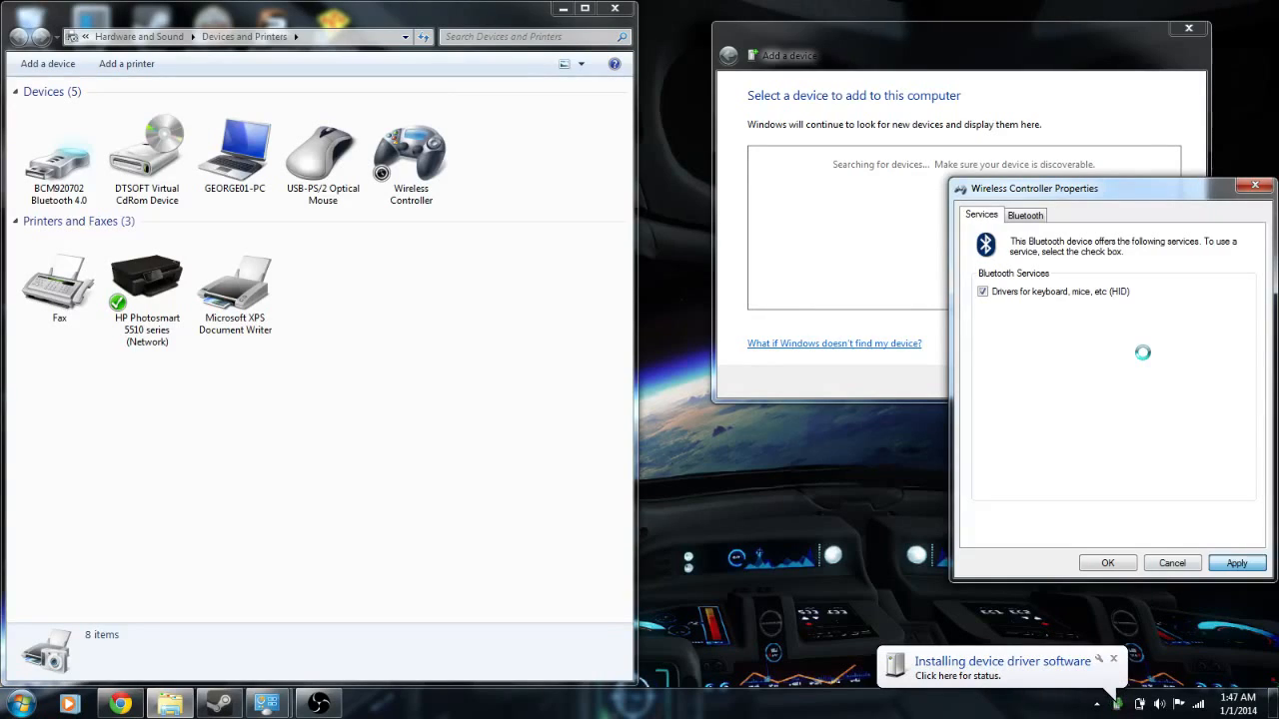
pyautogui.click(1107, 562)
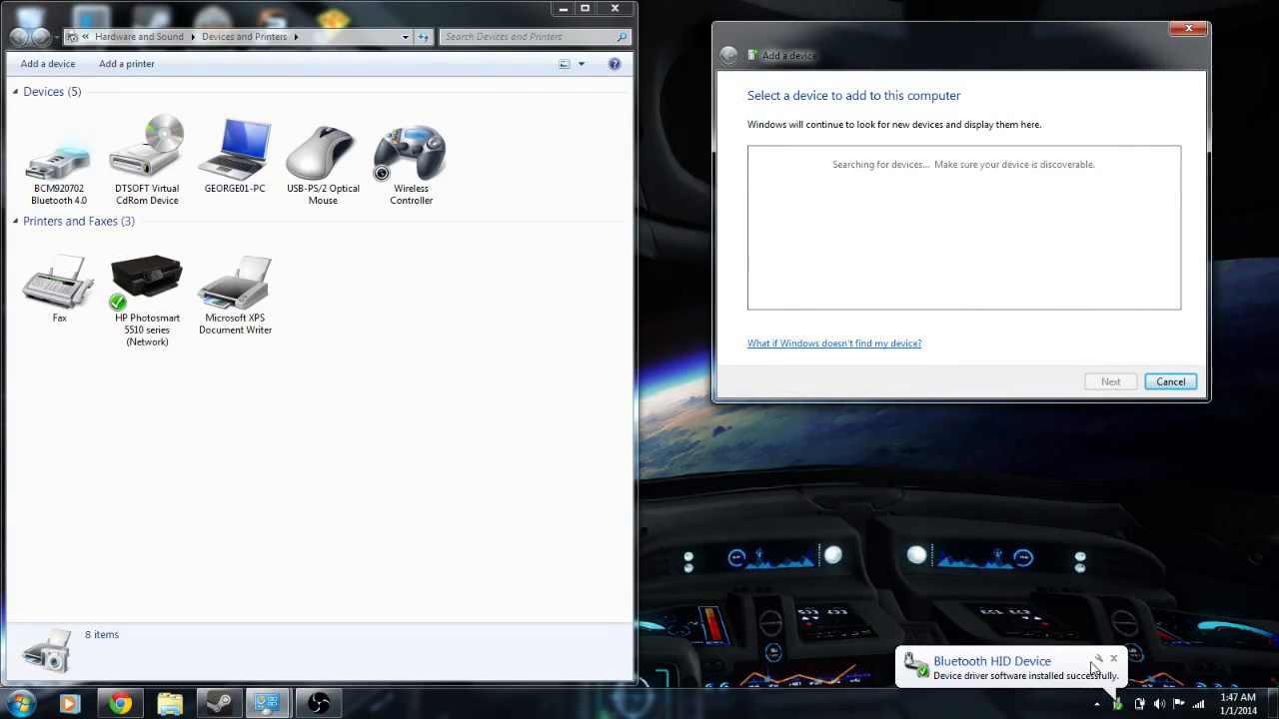
# - Allow the Bluetooth device that is trying to connect and finish the connection to the Wireless Controller
pyautogui.click(1095, 667)
pyautogui.click(807, 382)
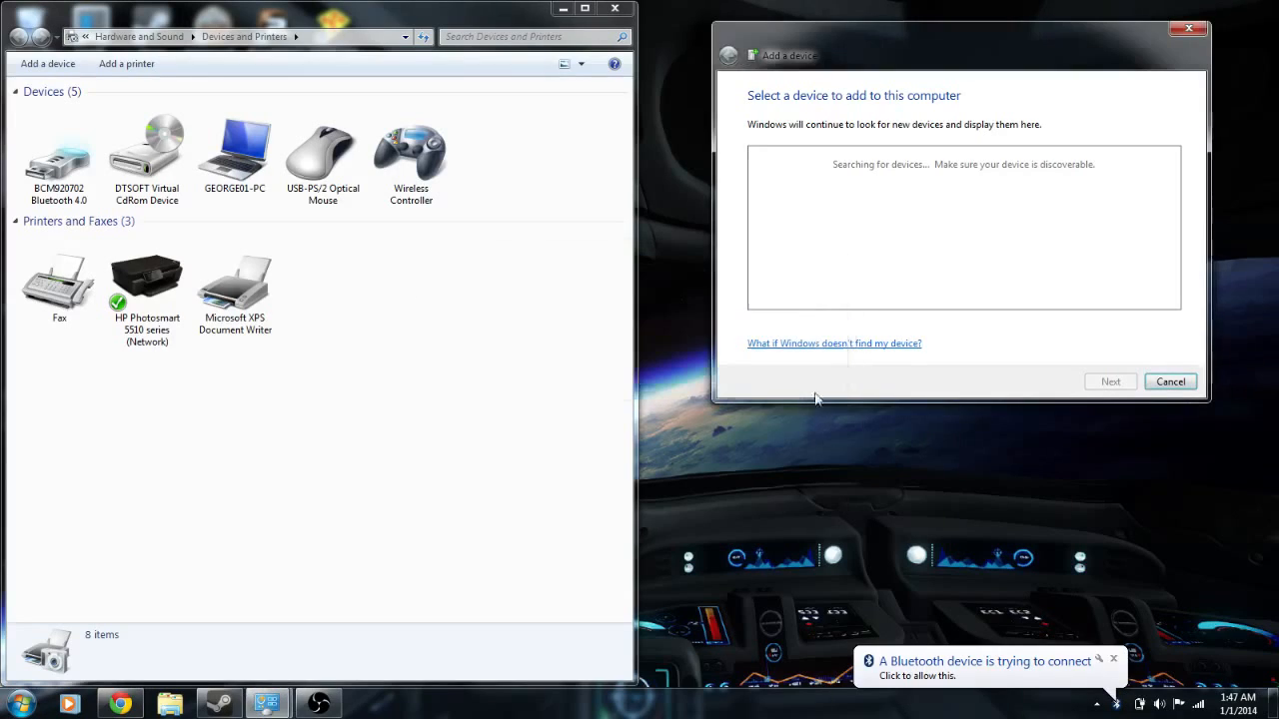
pyautogui.click(1014, 668)
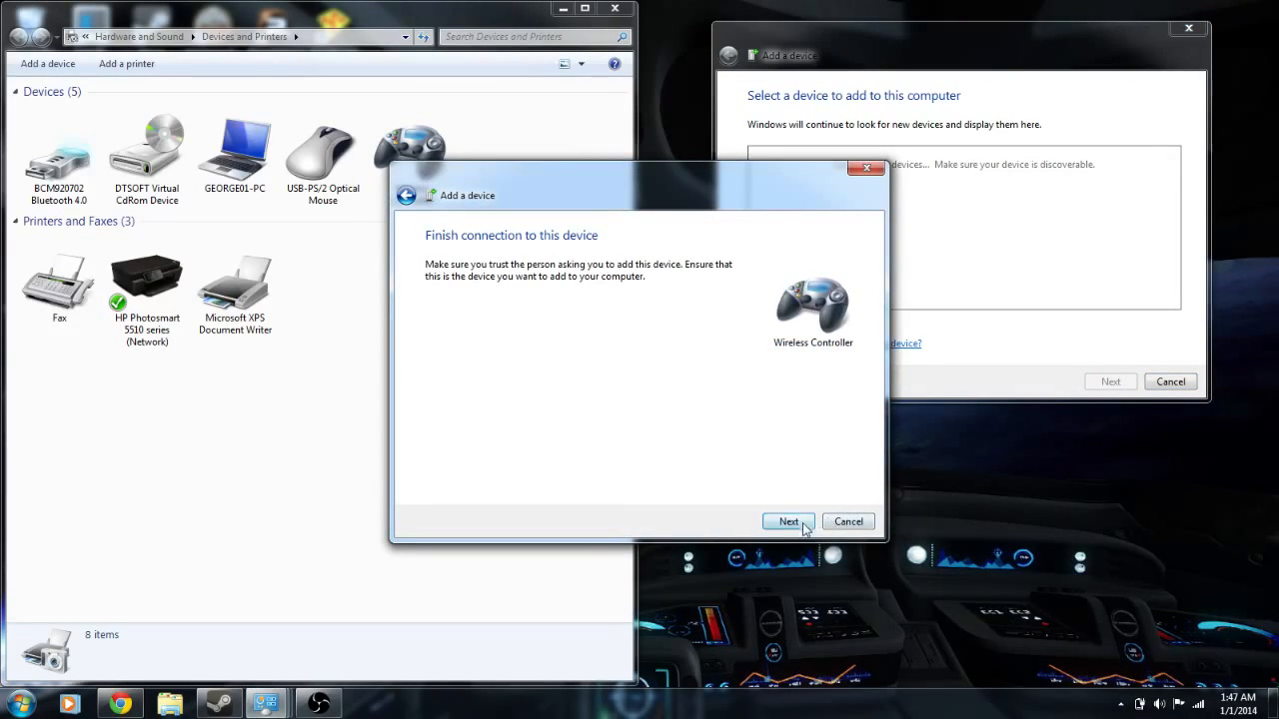
pyautogui.click(796, 523)
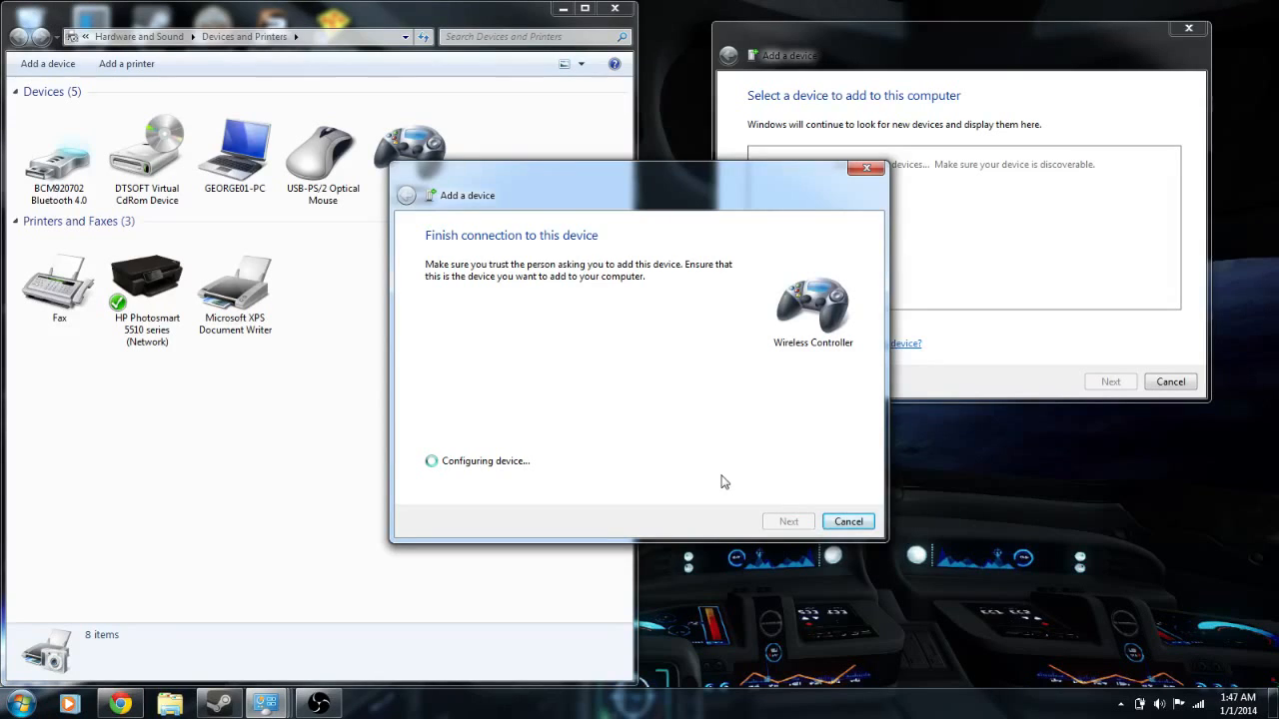
# - Examine the test page of the 6 axis 14 button device with hat switch in the Wireless Controller's game controller settings
pyautogui.click(514, 149)
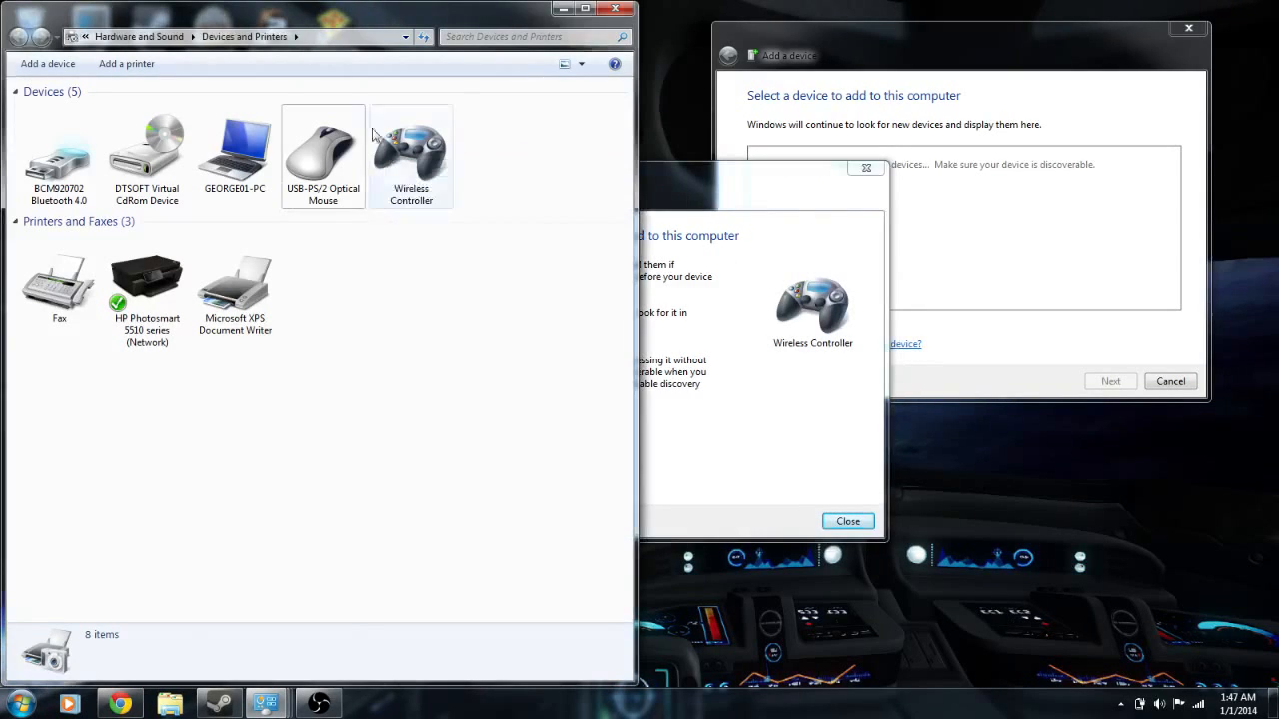
pyautogui.rightClick(346, 130)
pyautogui.click(436, 115)
pyautogui.rightClick(430, 126)
pyautogui.click(480, 131)
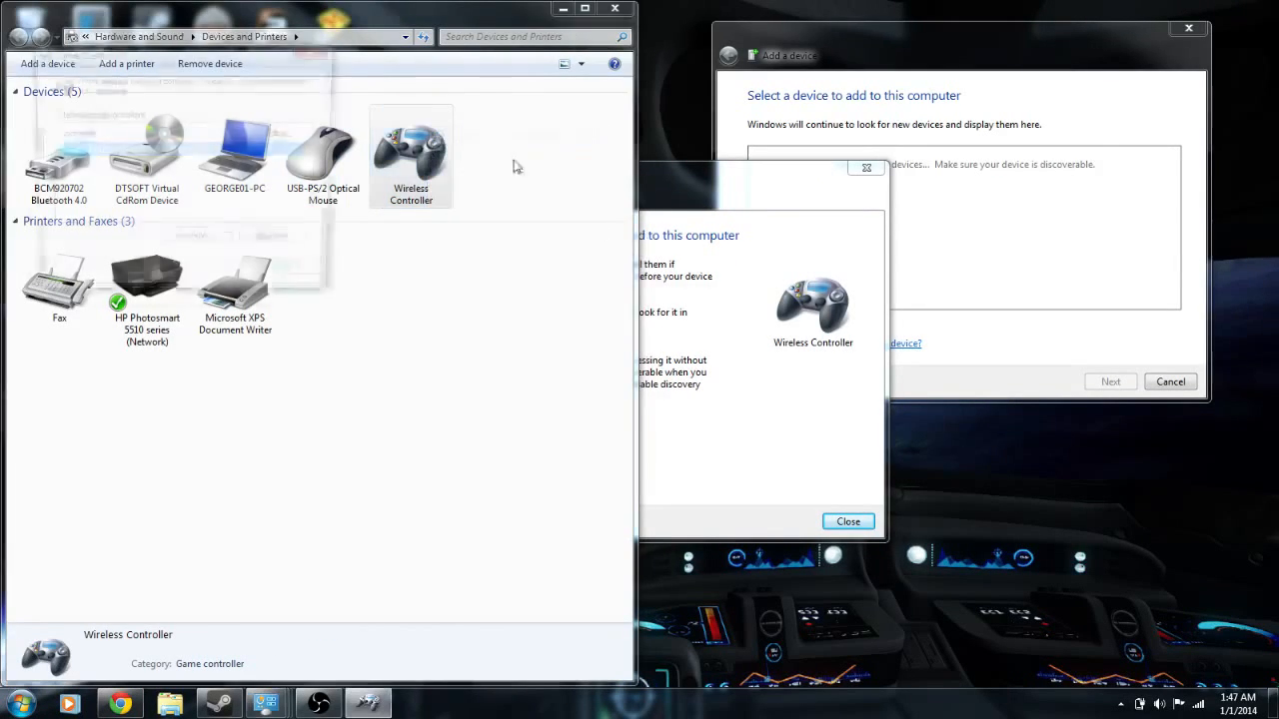
pyautogui.click(283, 247)
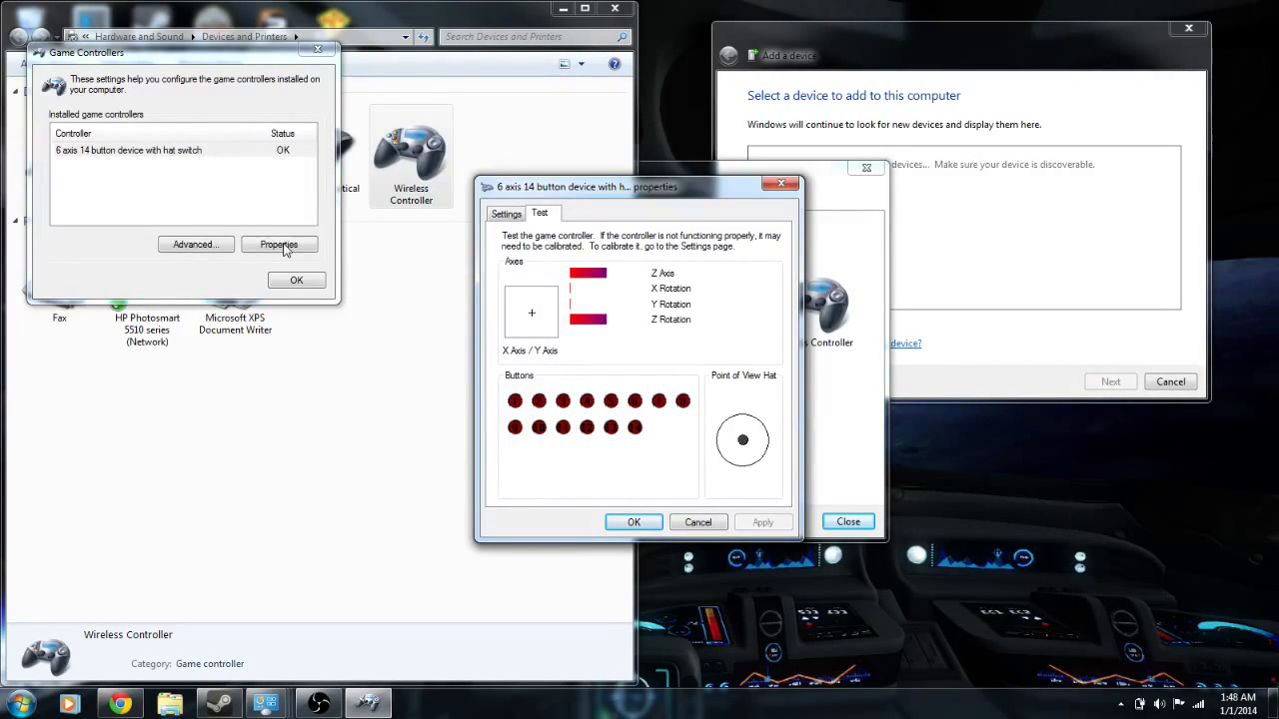
pyautogui.rightClick(407, 132)
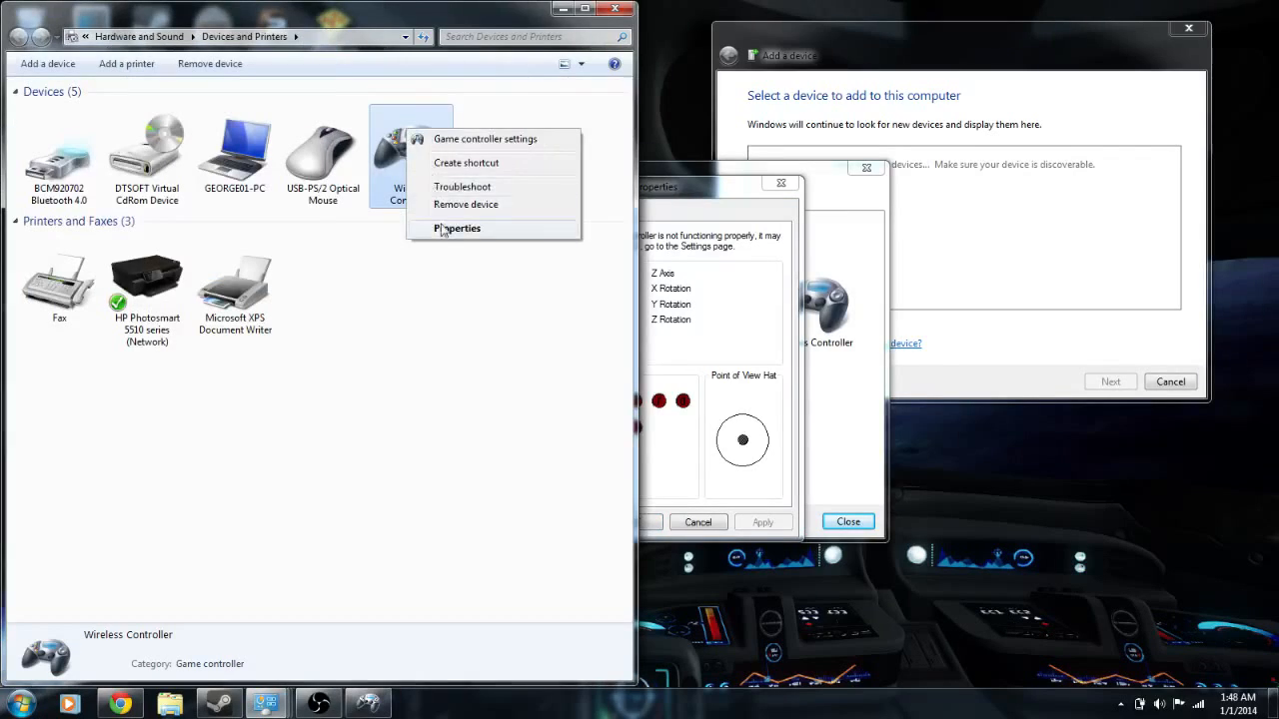
pyautogui.click(443, 228)
pyautogui.click(521, 167)
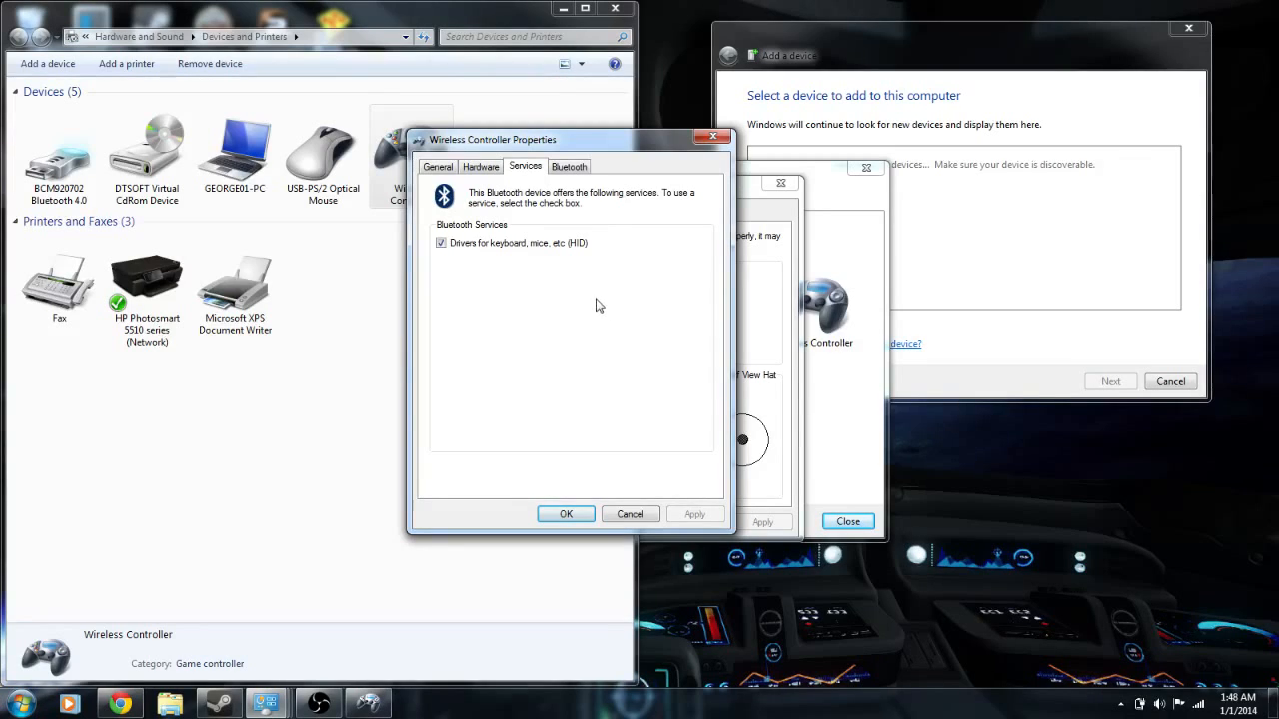
pyautogui.click(566, 514)
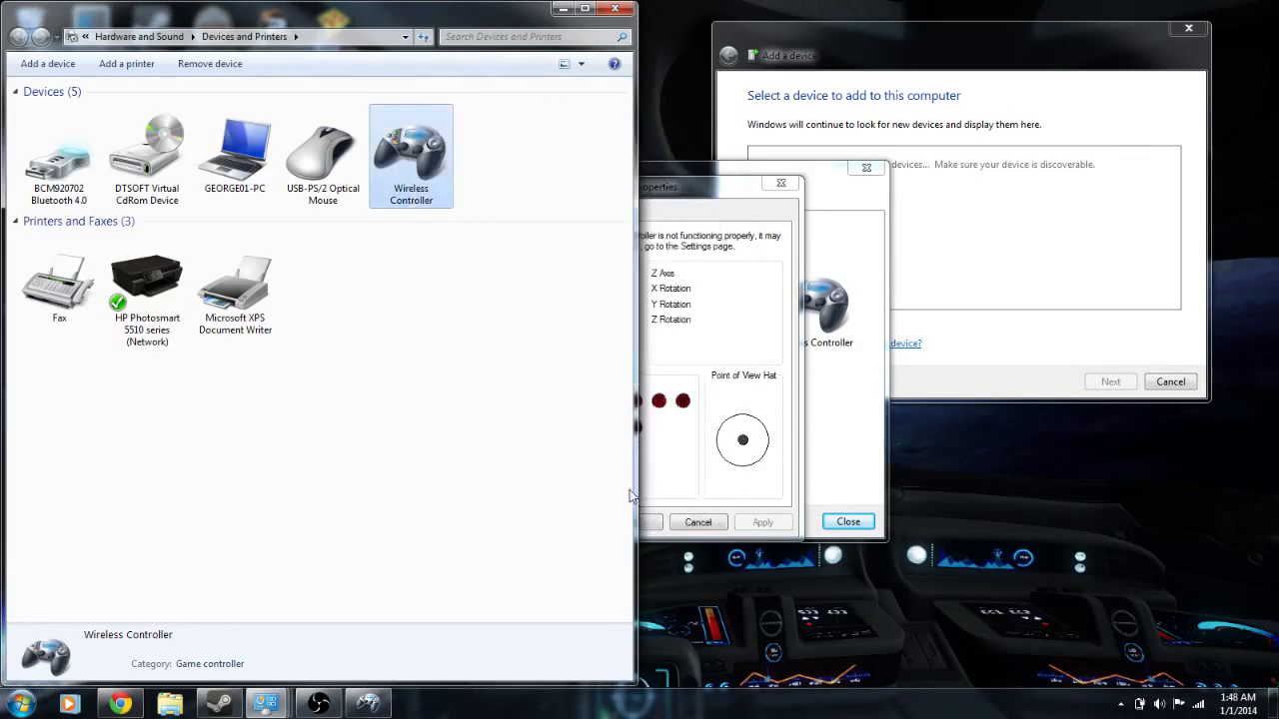
# - Close the controller's test and settings windows and the completed wizard for the Wireless Controller
pyautogui.click(733, 425)
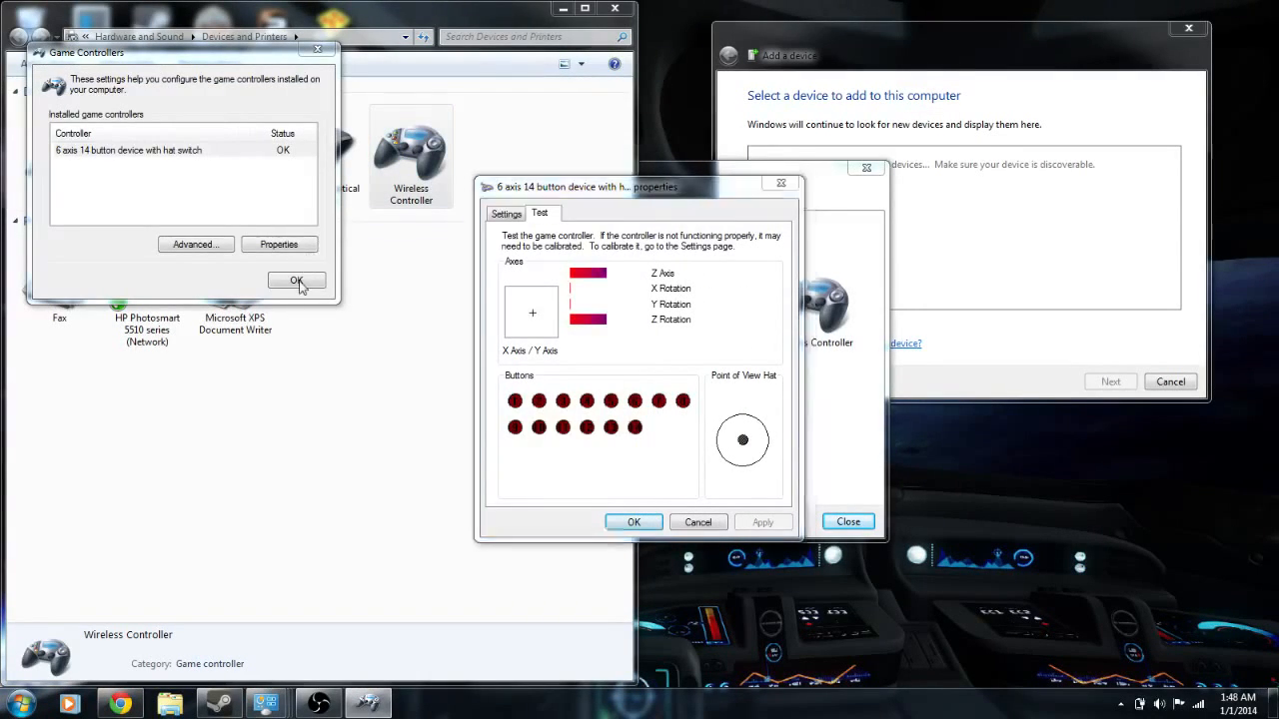
pyautogui.click(640, 527)
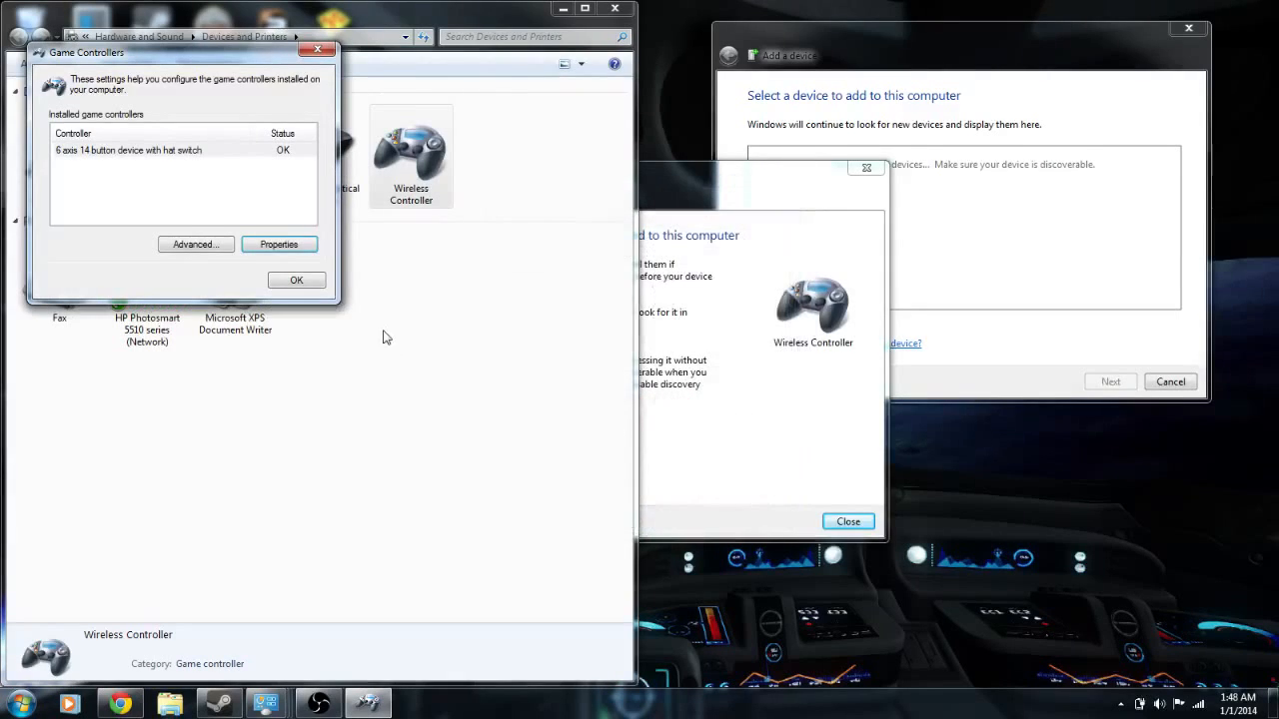
pyautogui.click(296, 280)
pyautogui.click(796, 425)
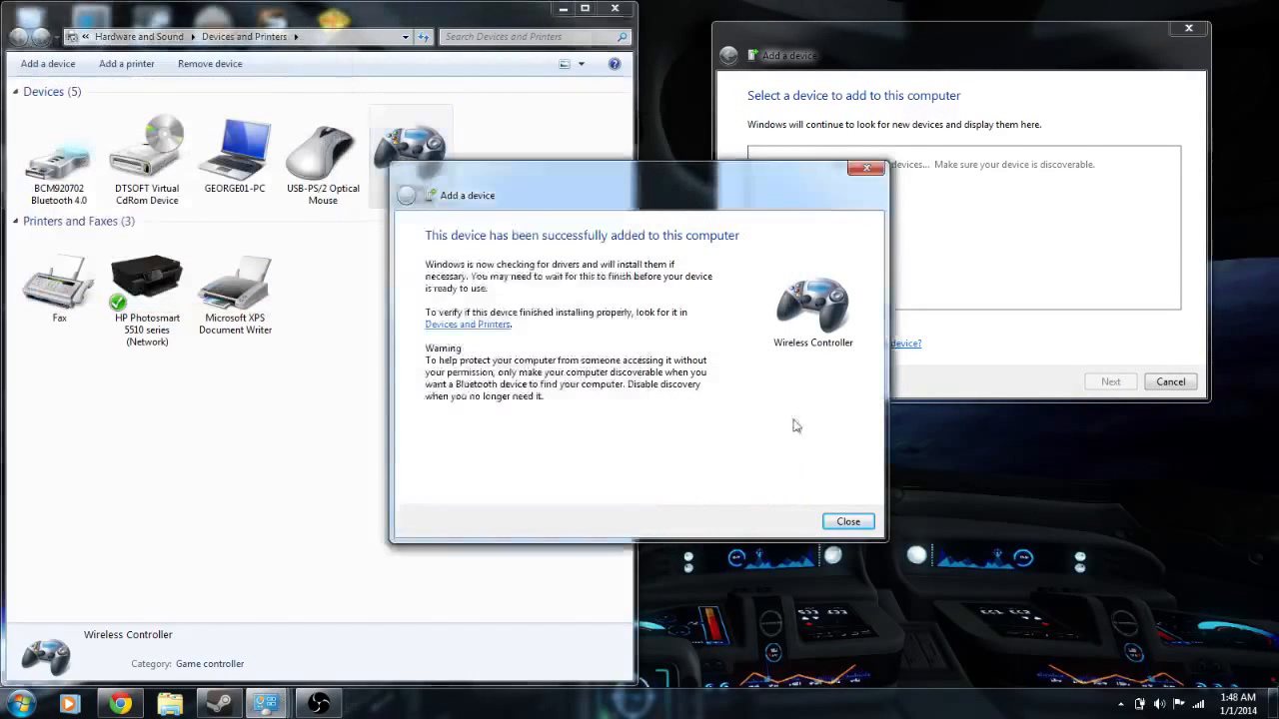
pyautogui.click(839, 520)
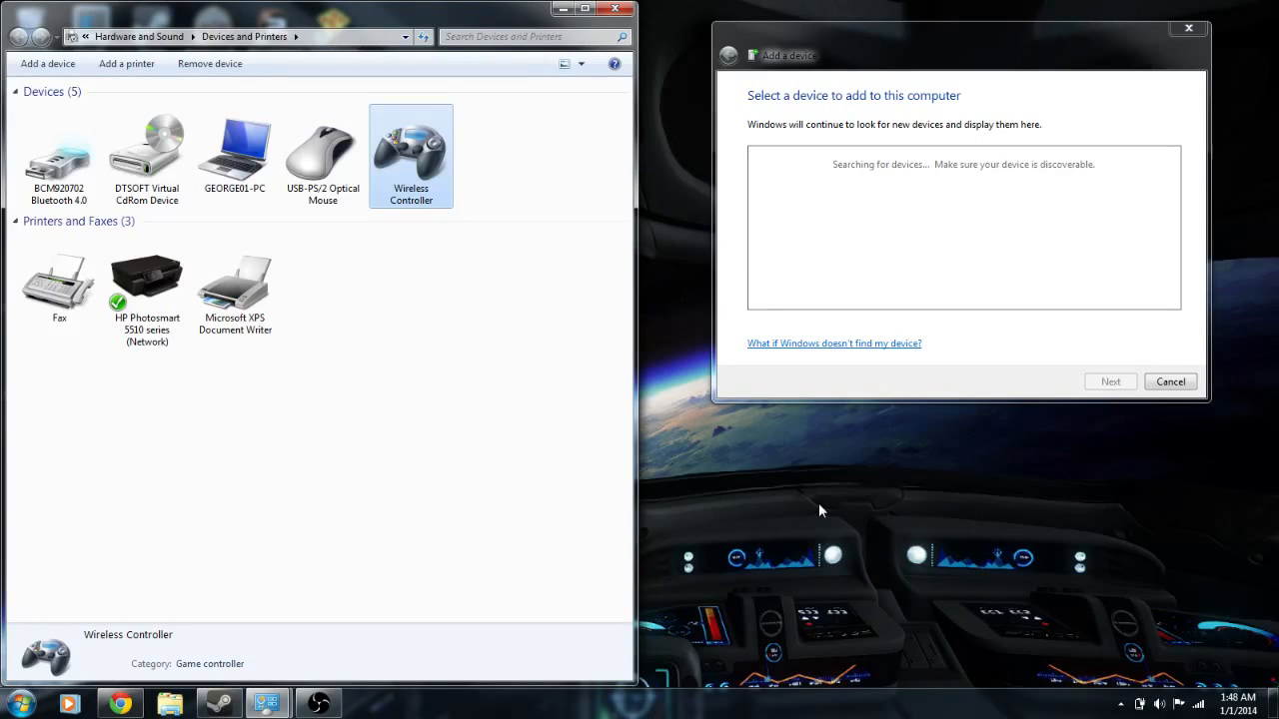
# - Remove the Wireless Controller from the installed devices and close the remaining device search window
pyautogui.rightClick(434, 195)
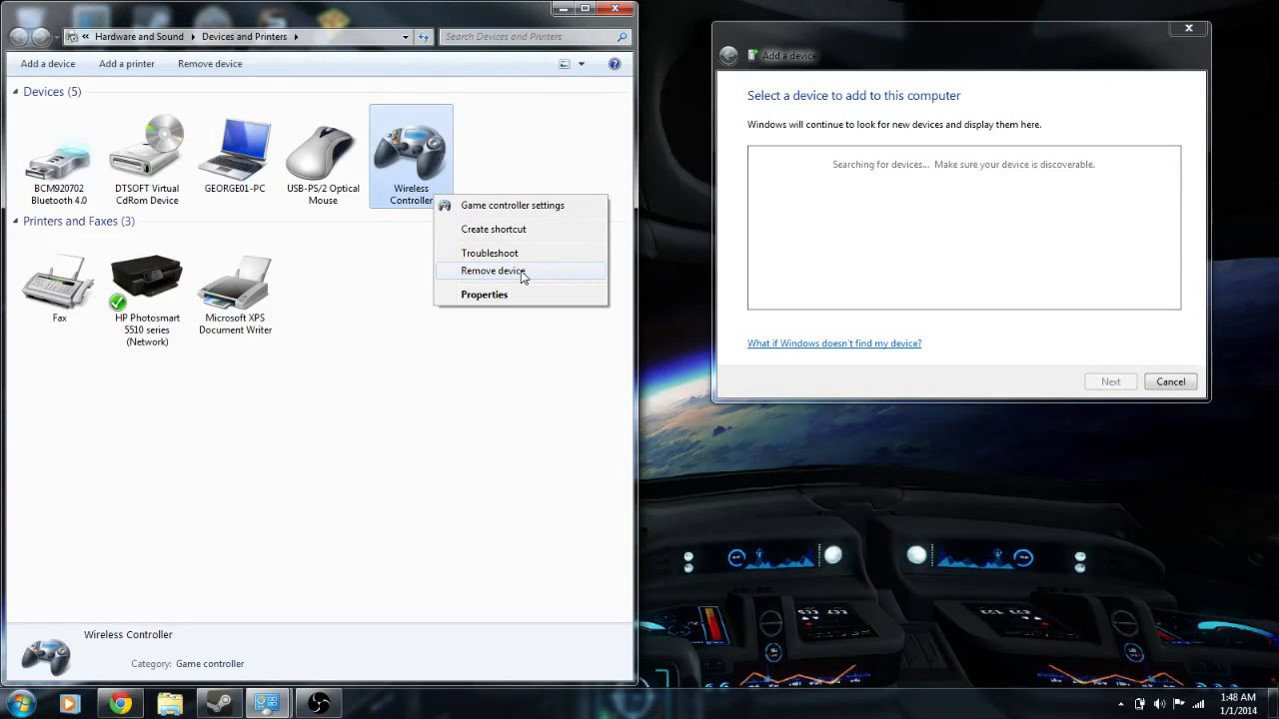
pyautogui.click(522, 276)
pyautogui.click(684, 362)
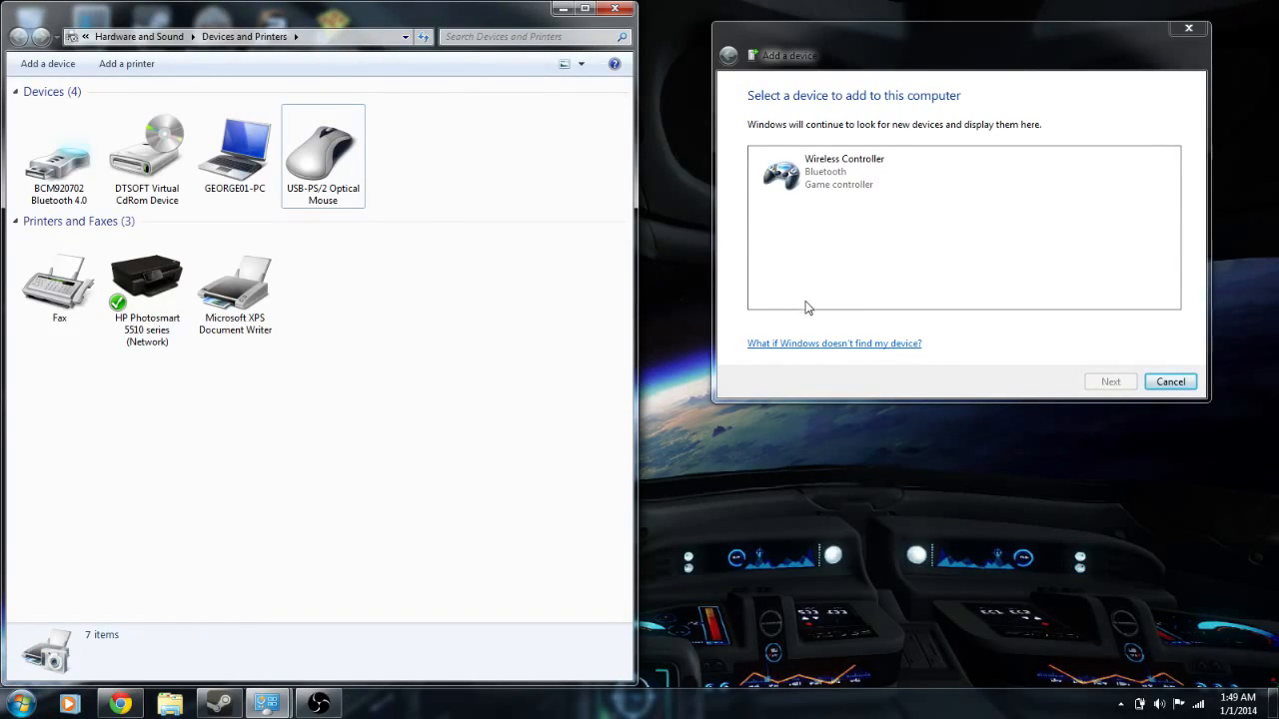
pyautogui.click(1188, 28)
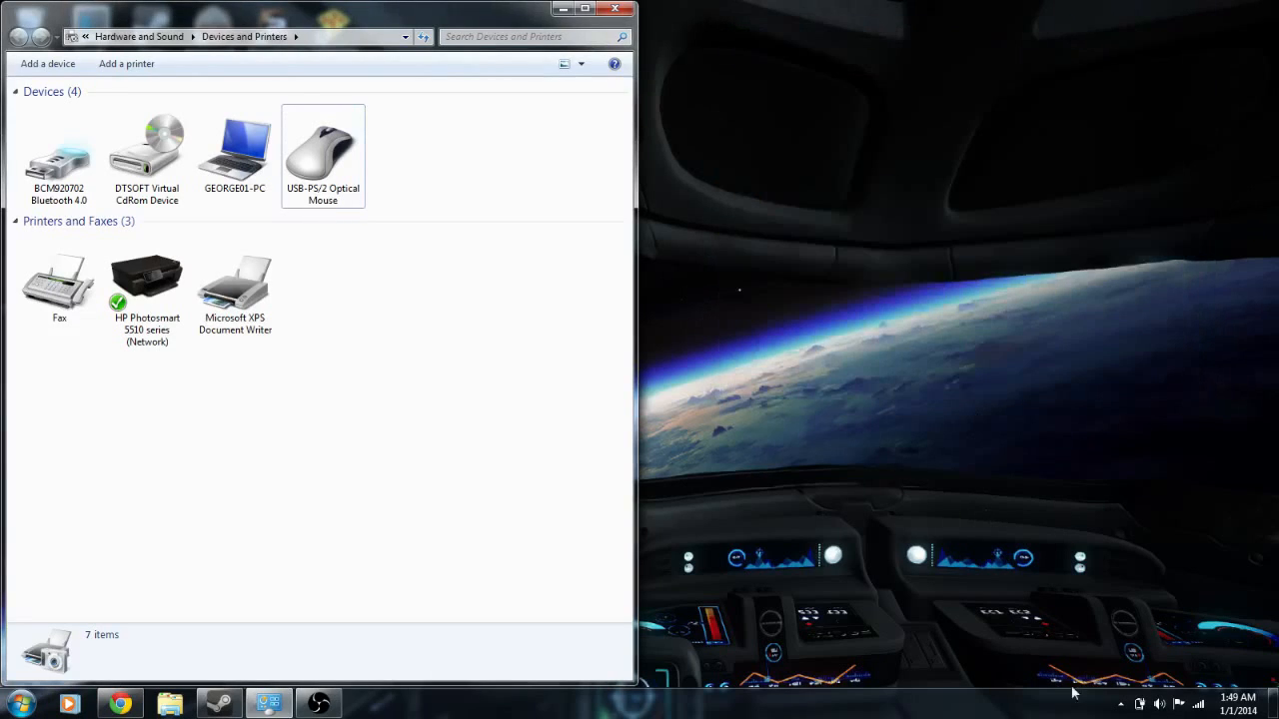
# - Start a fresh search for Bluetooth devices to add and place its window beside Devices and Printers
pyautogui.click(1120, 703)
pyautogui.rightClick(1144, 623)
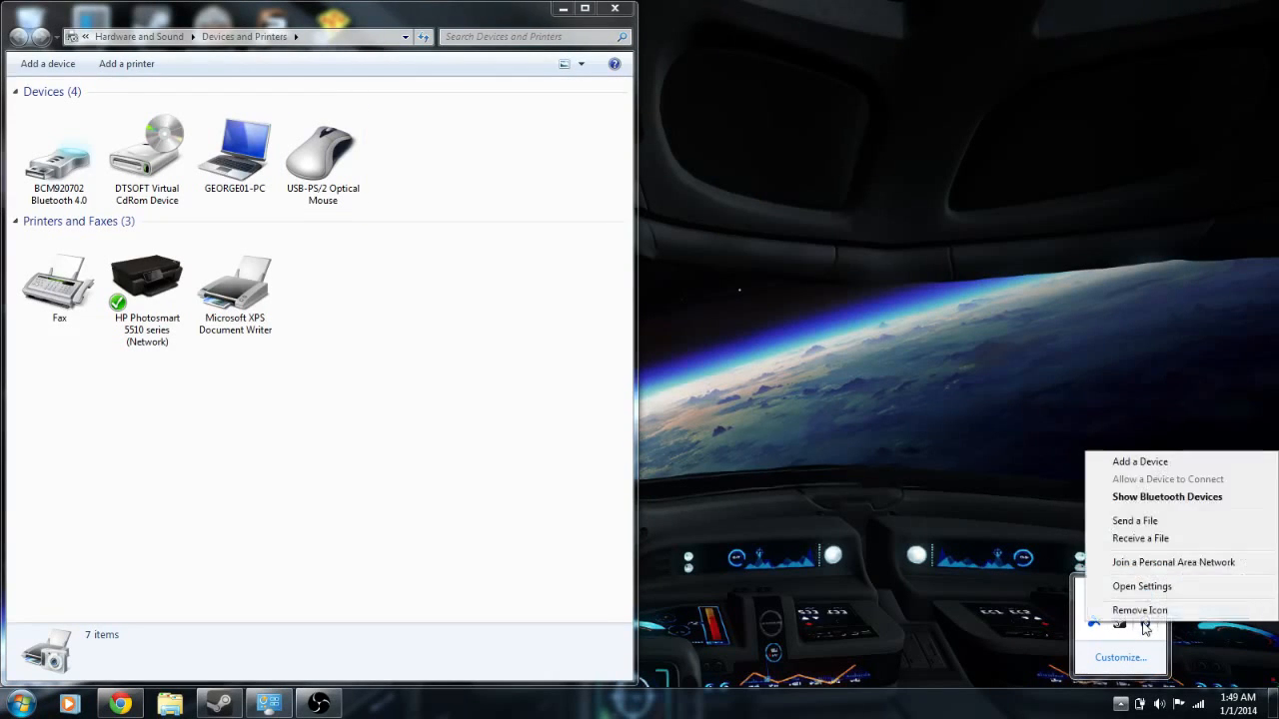
pyautogui.click(1140, 462)
pyautogui.moveTo(631, 176); pyautogui.dragTo(961, 65)
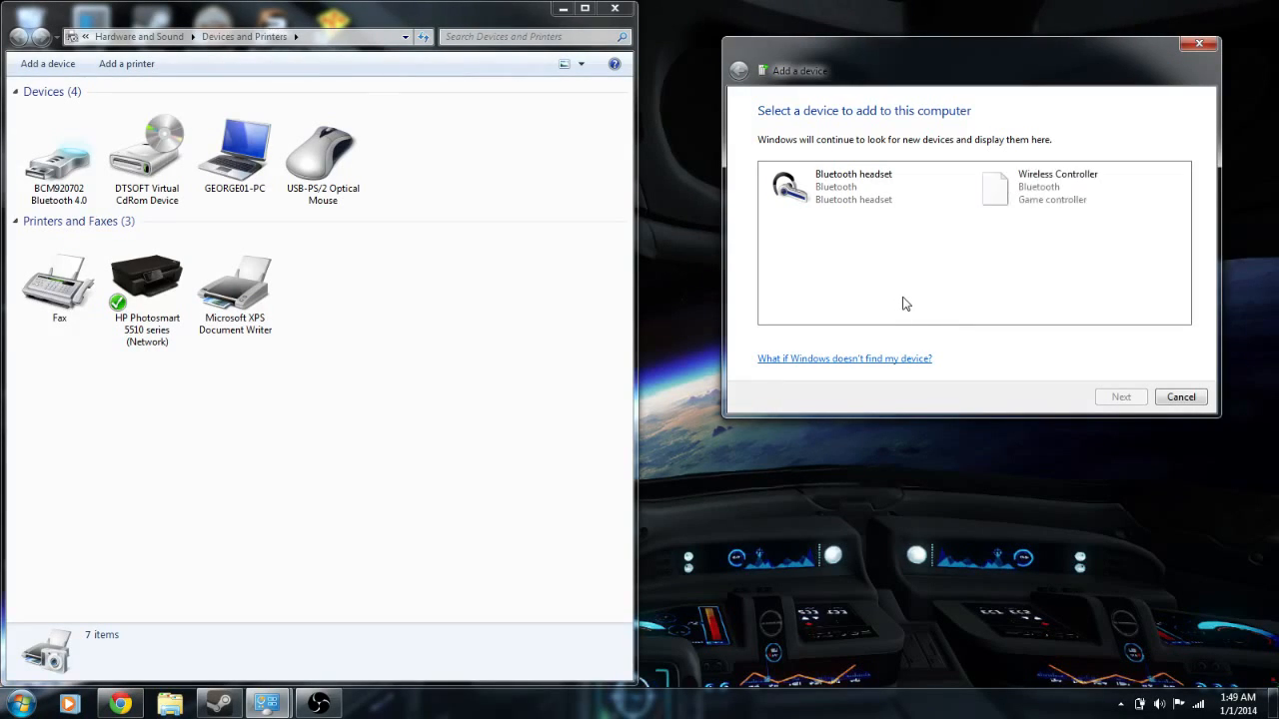
# - Turn on "Drivers for keyboard, mice, etc (HID)" for the newly found Wireless Controller, apply it and close its properties
pyautogui.rightClick(1019, 194)
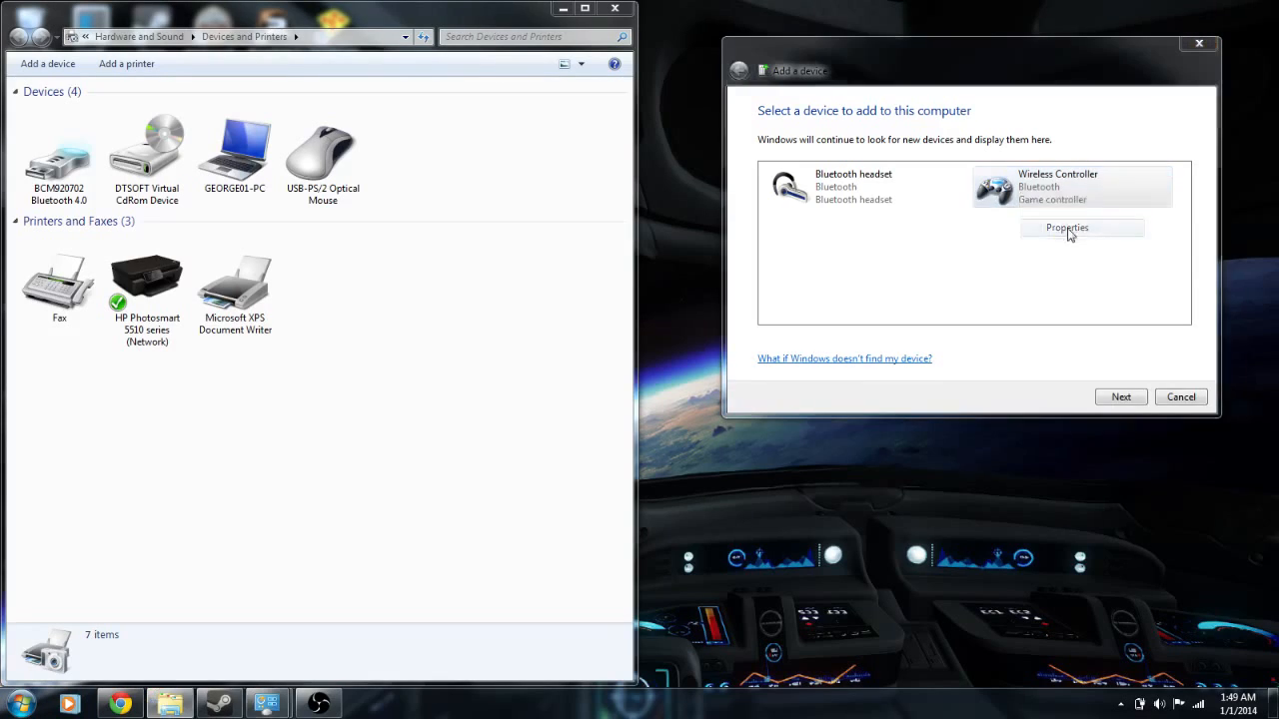
pyautogui.click(1066, 228)
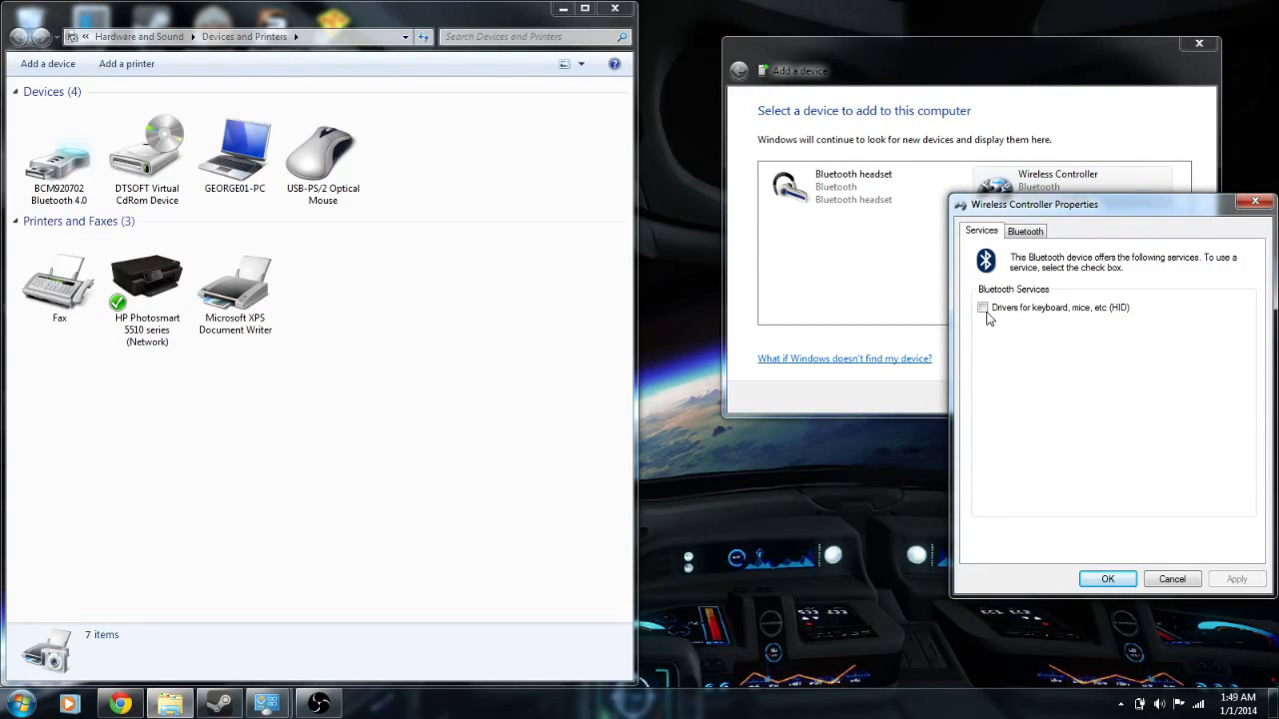
pyautogui.click(983, 308)
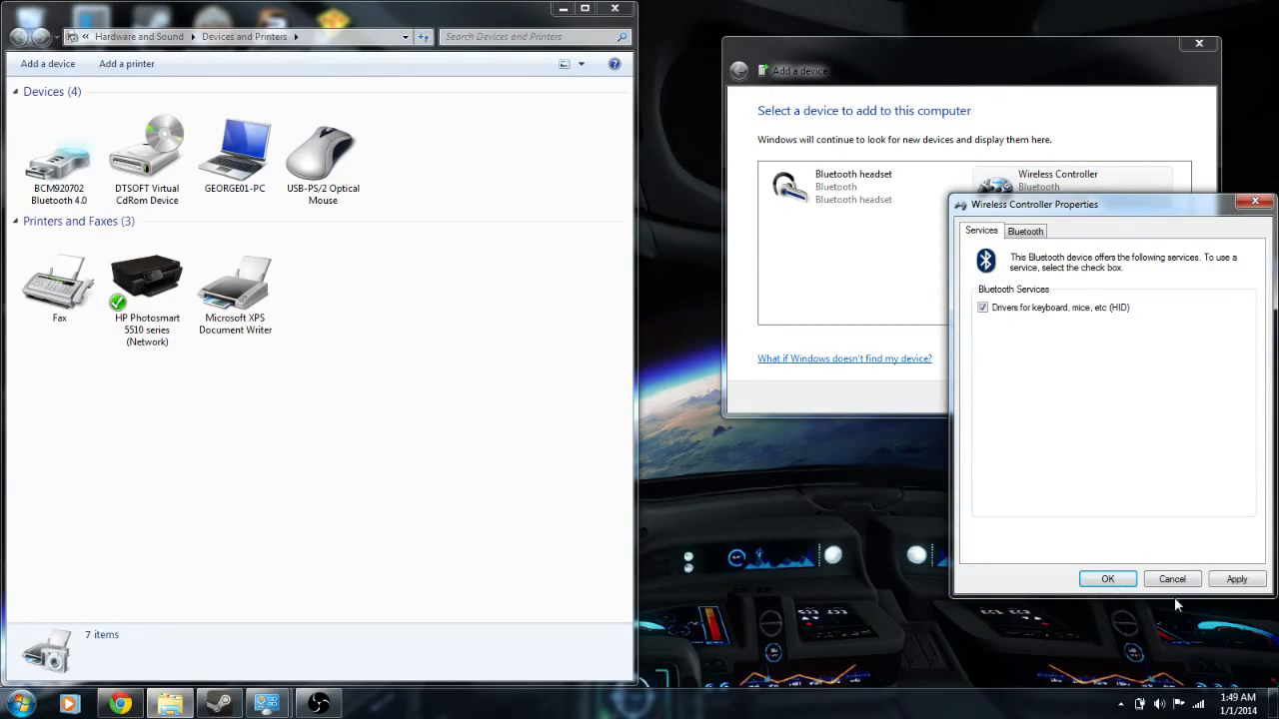
pyautogui.click(1236, 580)
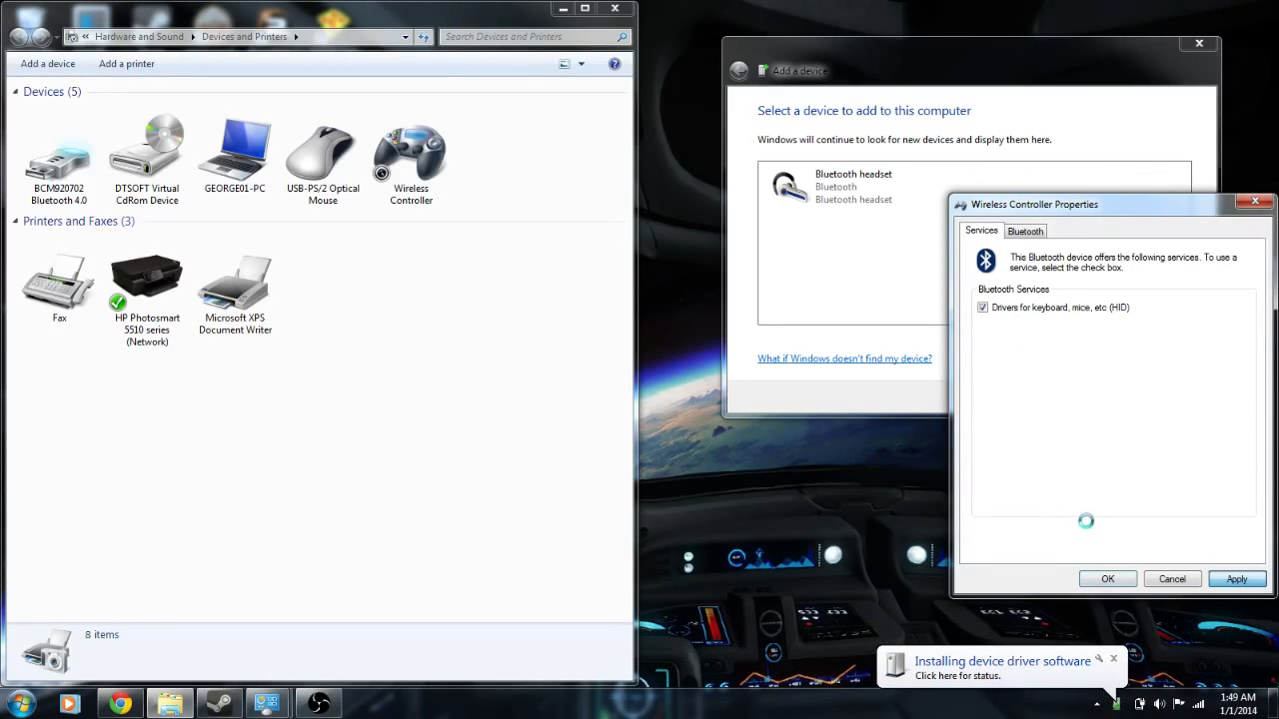
pyautogui.click(1108, 580)
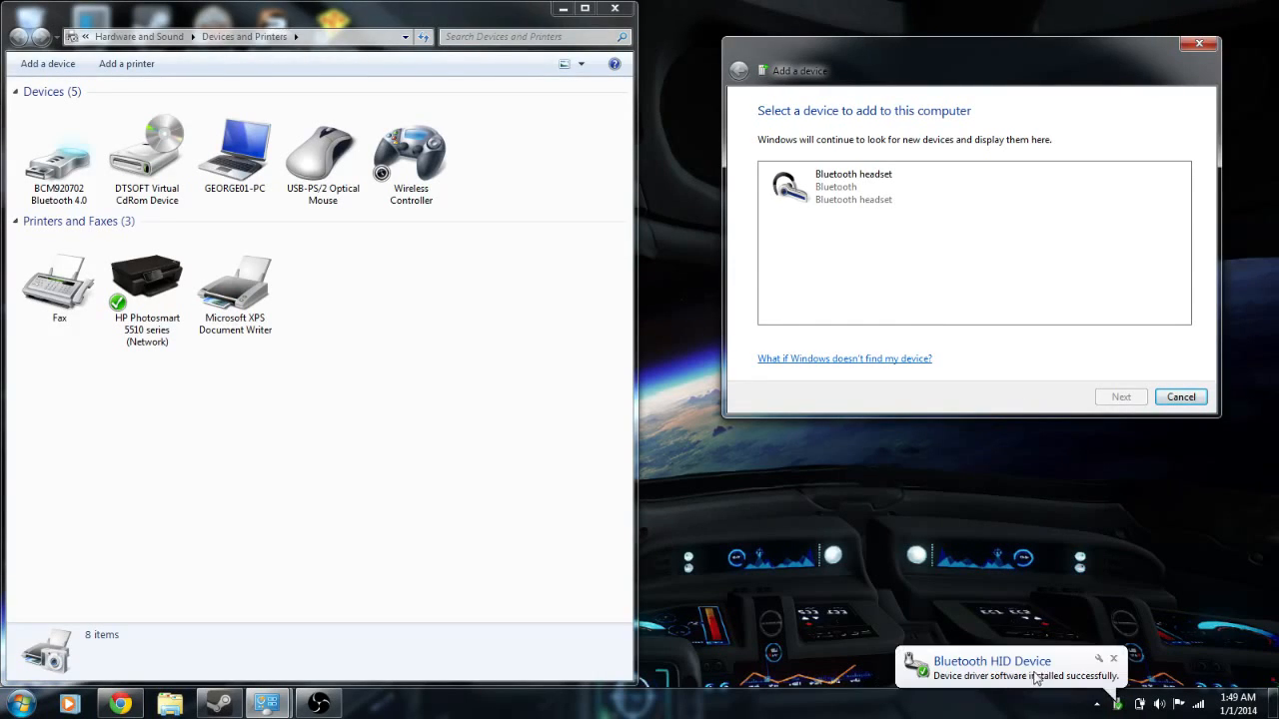
# - Check and dismiss the Bluetooth HID Device driver status, and allow the Wireless Controller's connection through to the end of its wizard
pyautogui.click(979, 668)
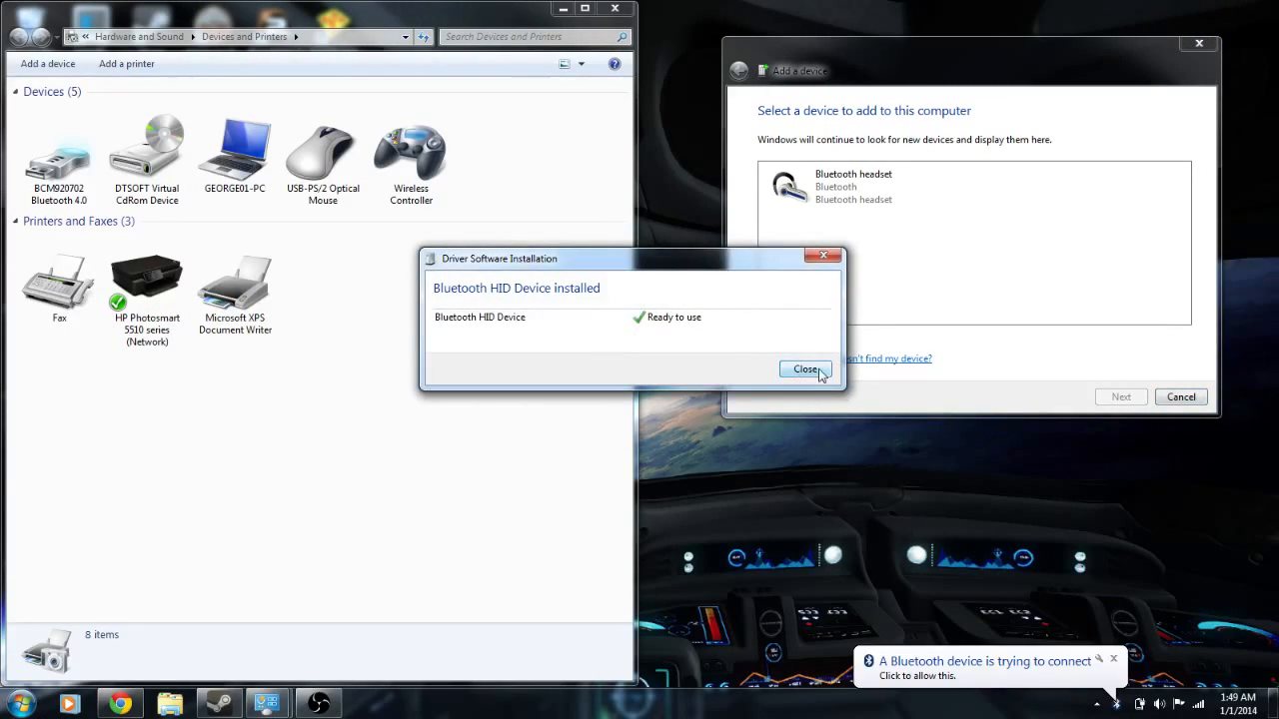
pyautogui.click(812, 369)
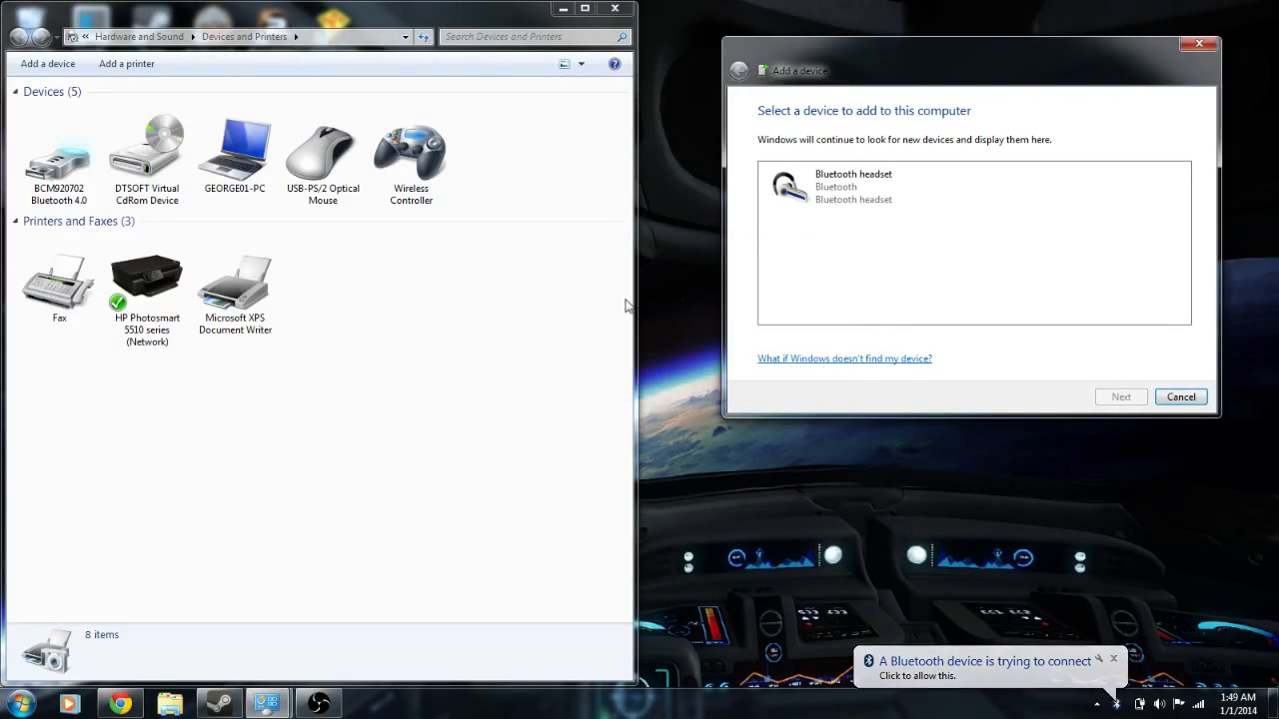
pyautogui.click(948, 667)
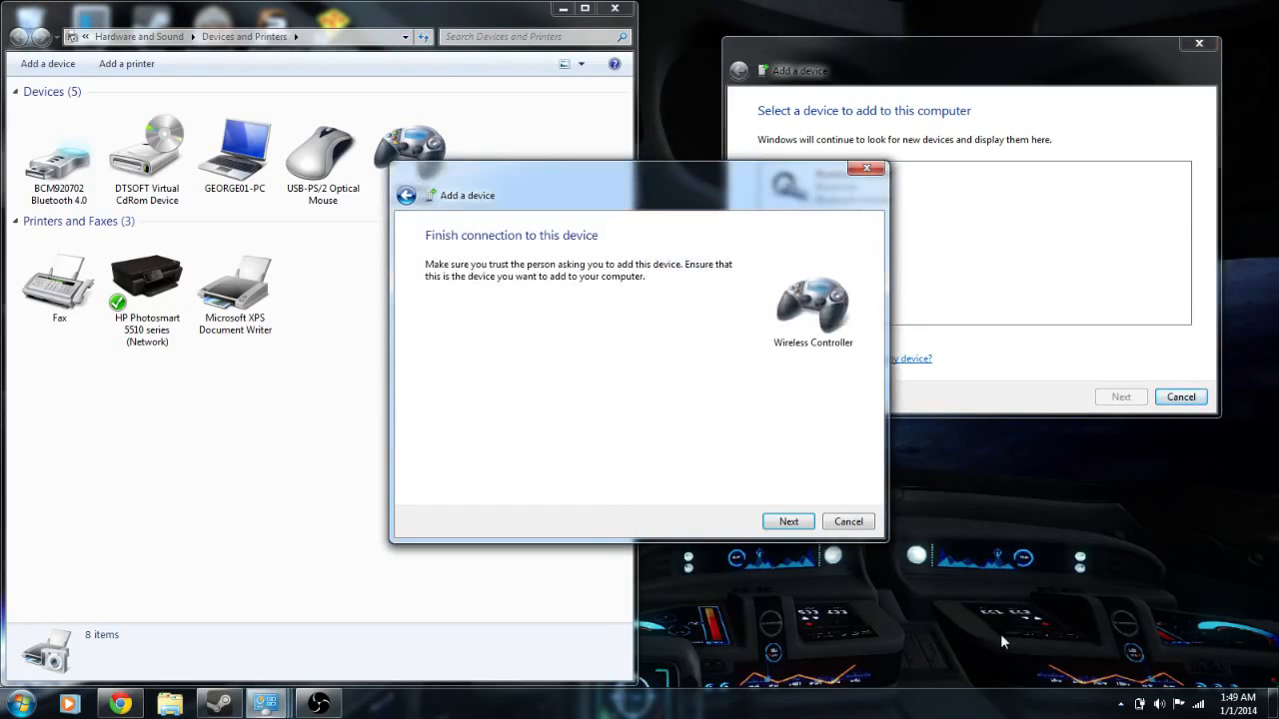
pyautogui.click(790, 522)
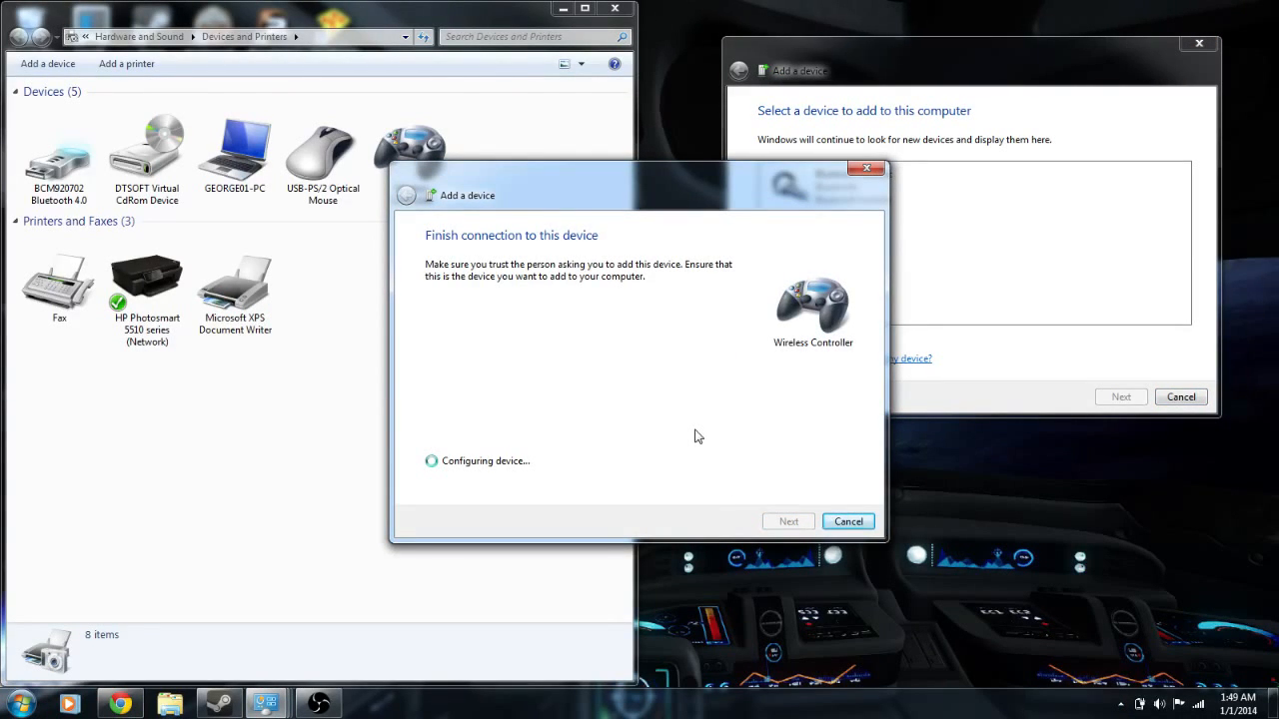
pyautogui.click(848, 521)
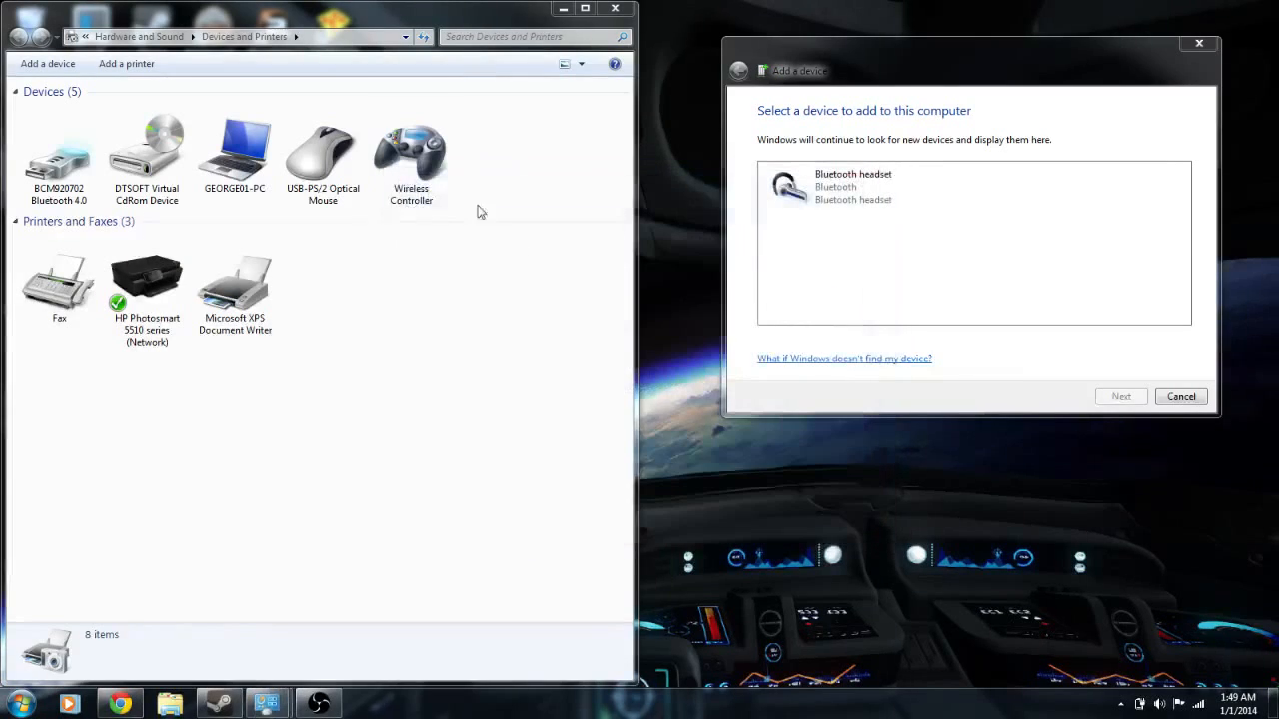
# - View the Wireless Controller's test page from its game controller settings and close both windows
pyautogui.rightClick(436, 180)
pyautogui.click(480, 192)
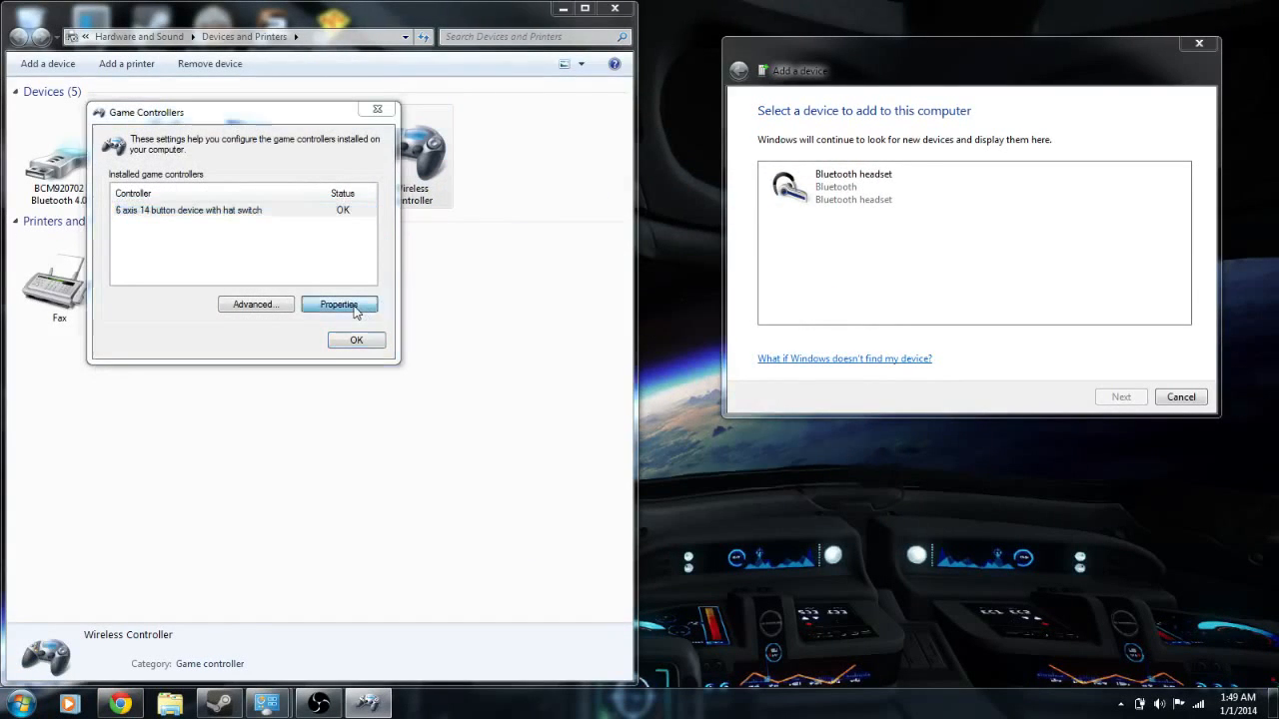
pyautogui.click(350, 308)
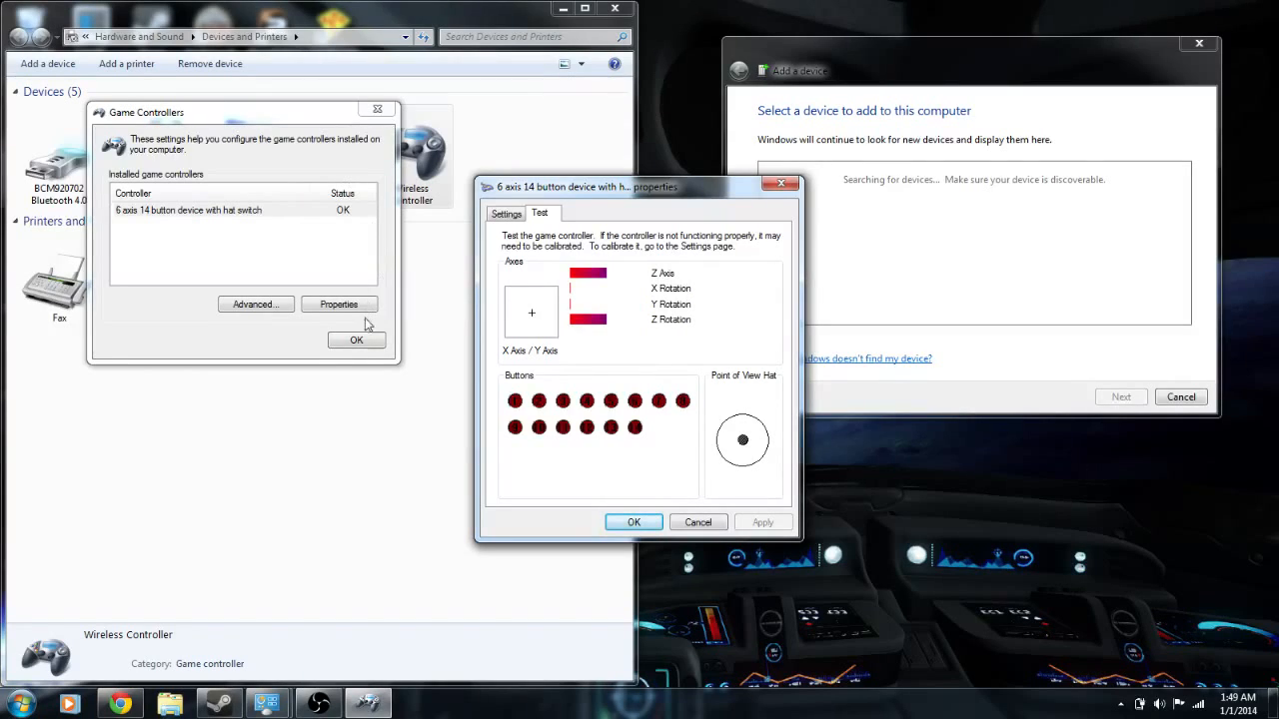
pyautogui.click(631, 522)
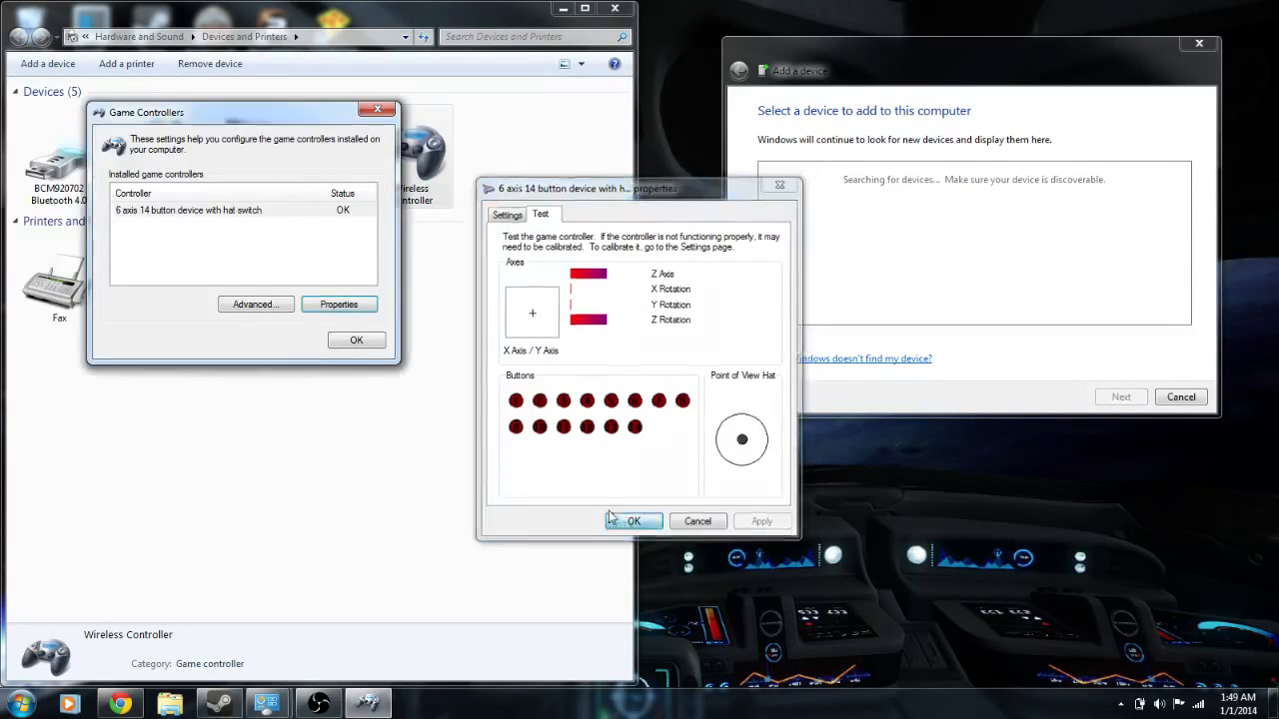
pyautogui.click(353, 341)
# - Remove the Wireless Controller from Devices and Printers, confirm the removal and close the device search window
pyautogui.rightClick(406, 180)
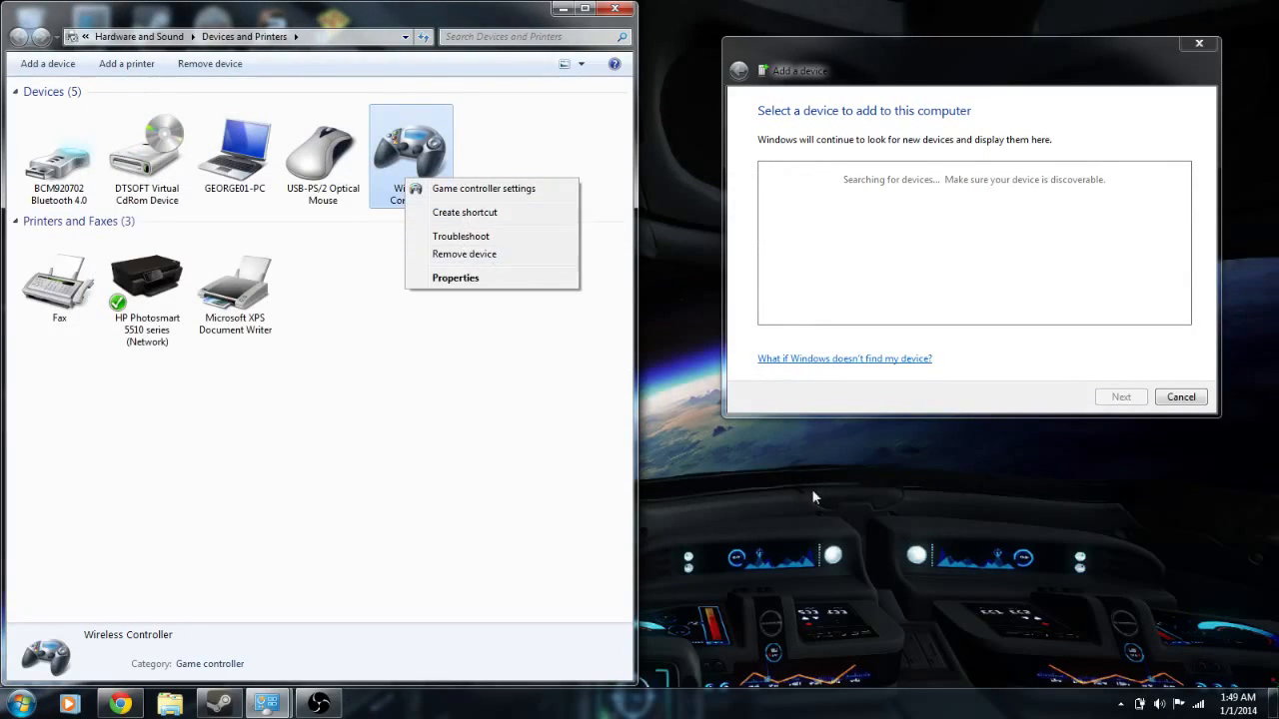
pyautogui.click(458, 254)
pyautogui.click(699, 360)
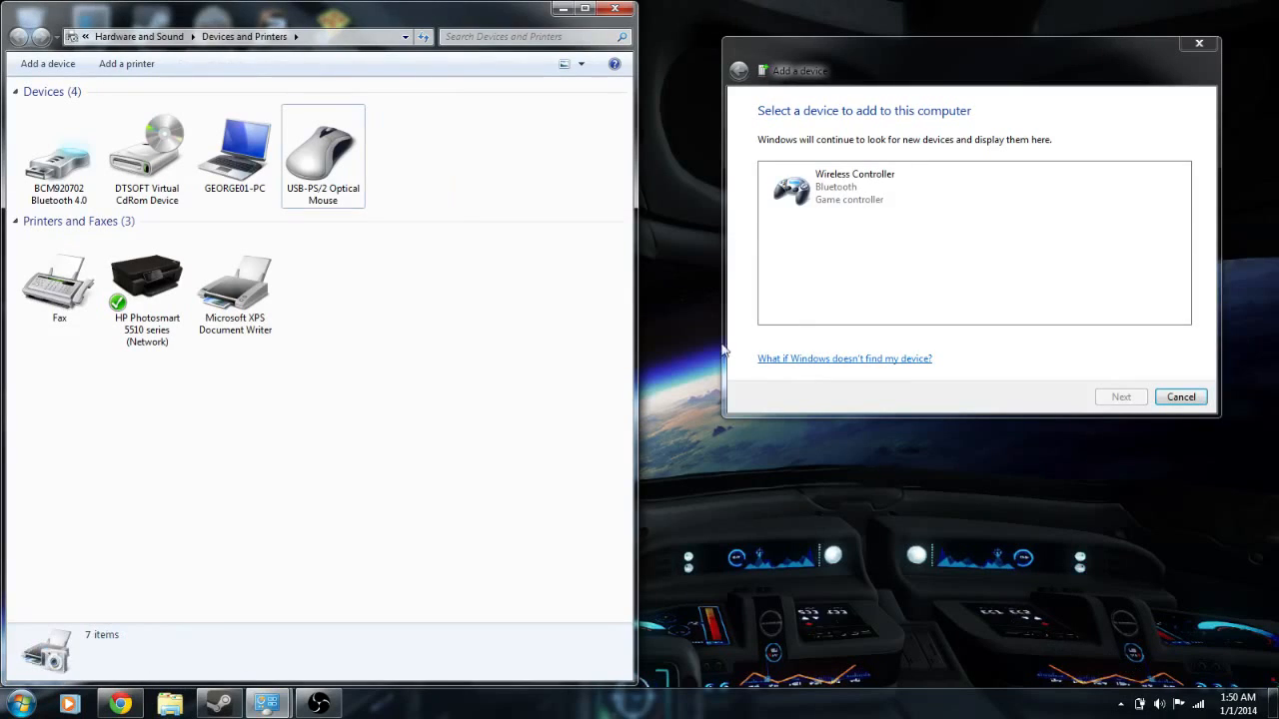
pyautogui.click(1199, 43)
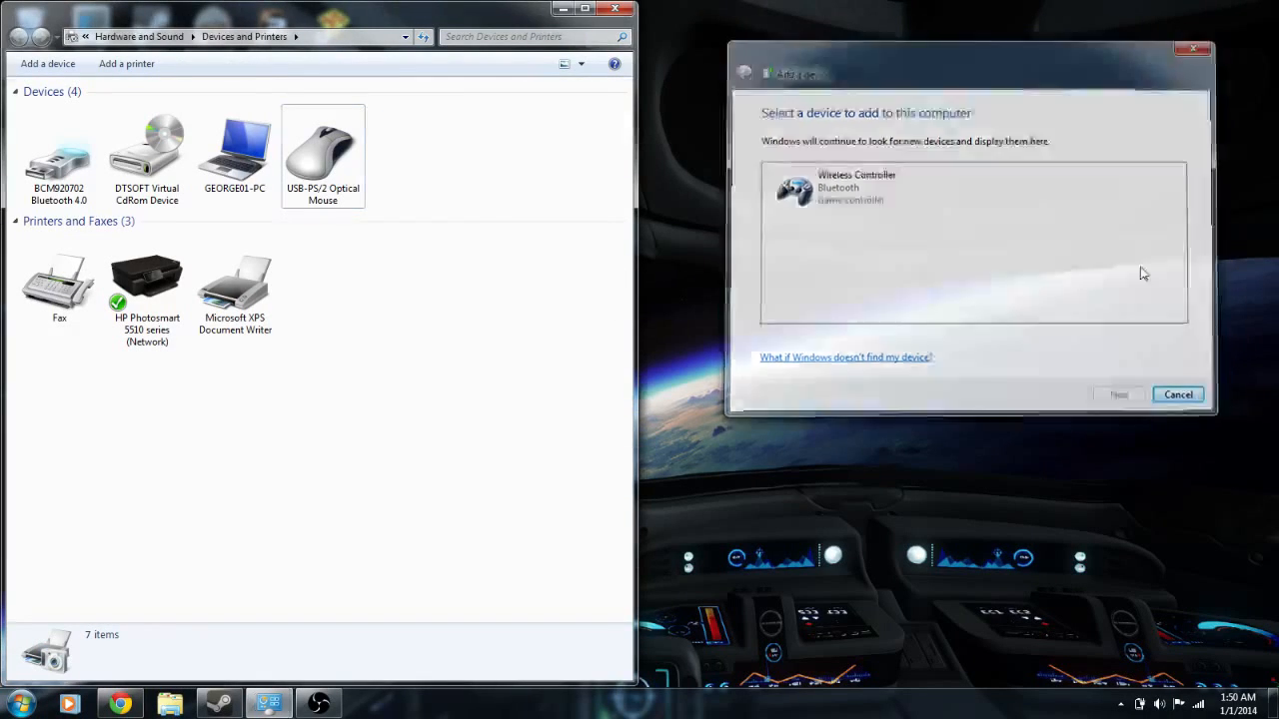
# - Start a new search for Bluetooth devices to add and move its window clear of Devices and Printers
pyautogui.click(1121, 704)
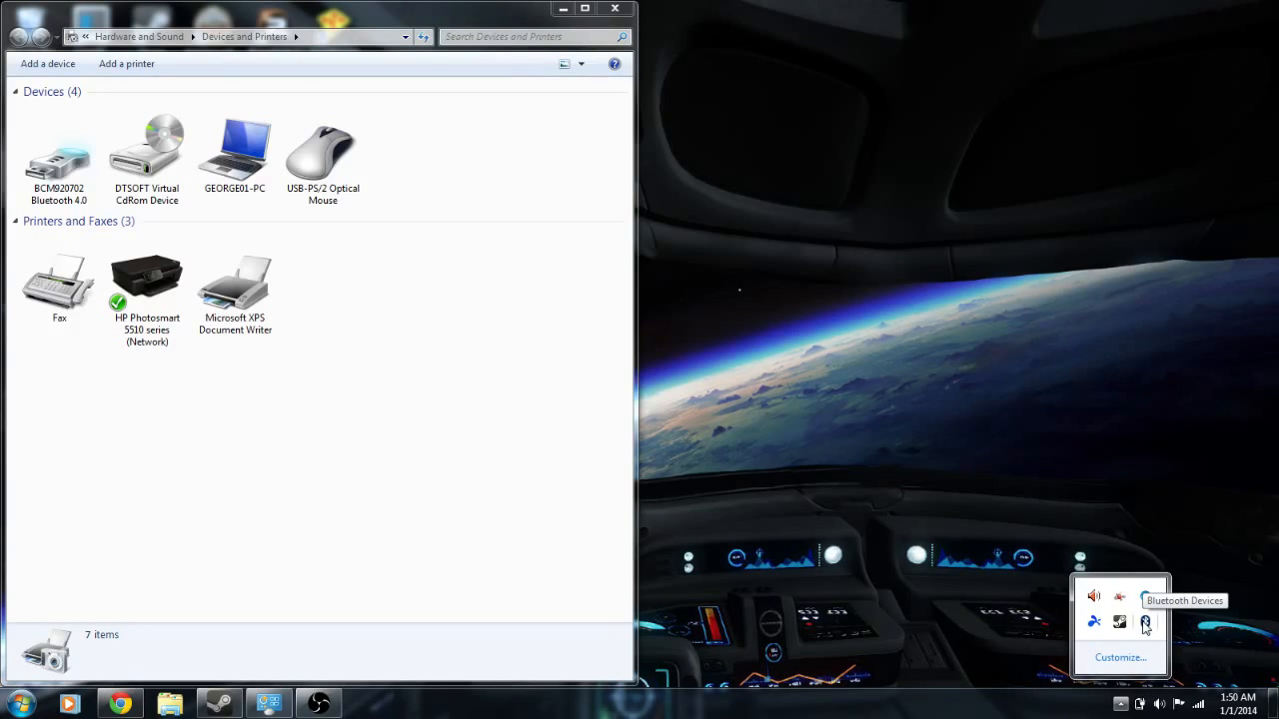
pyautogui.rightClick(1145, 625)
pyautogui.click(1149, 457)
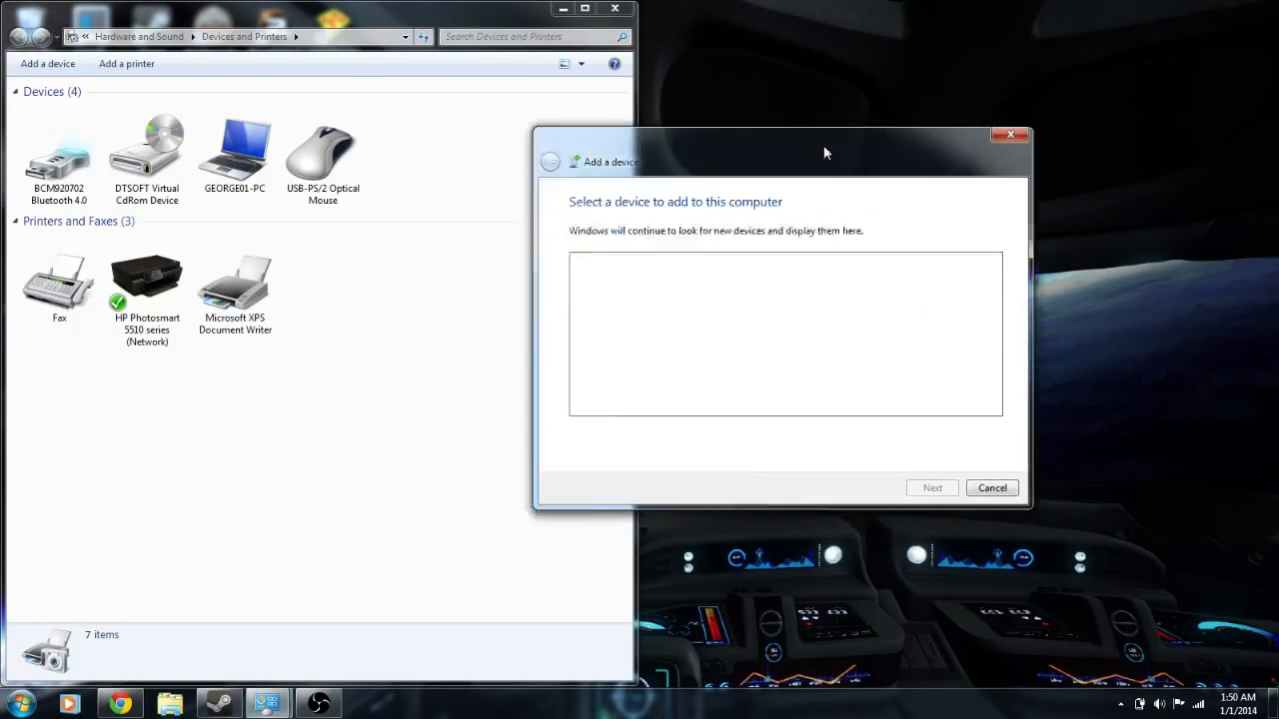
pyautogui.moveTo(825, 153); pyautogui.dragTo(992, 100)
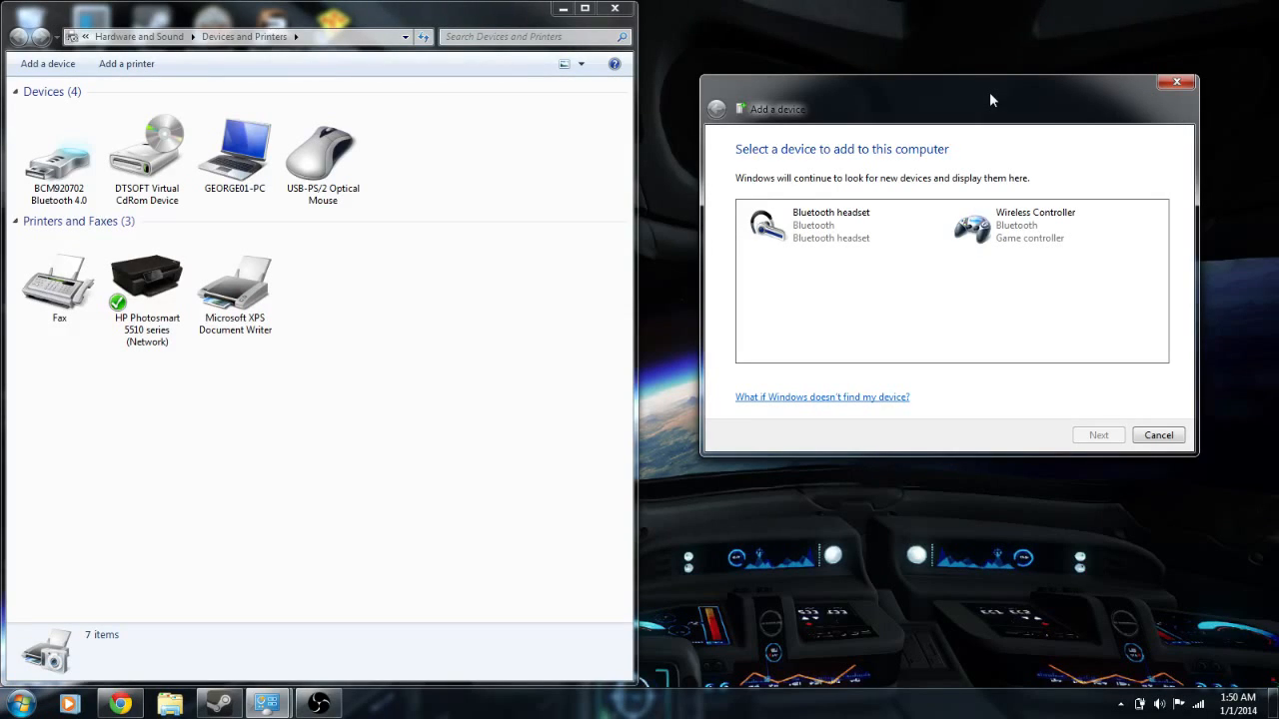
# - Enable the "Drivers for keyboard, mice, etc (HID)" service in the discovered Wireless Controller's properties and confirm
pyautogui.rightClick(1002, 219)
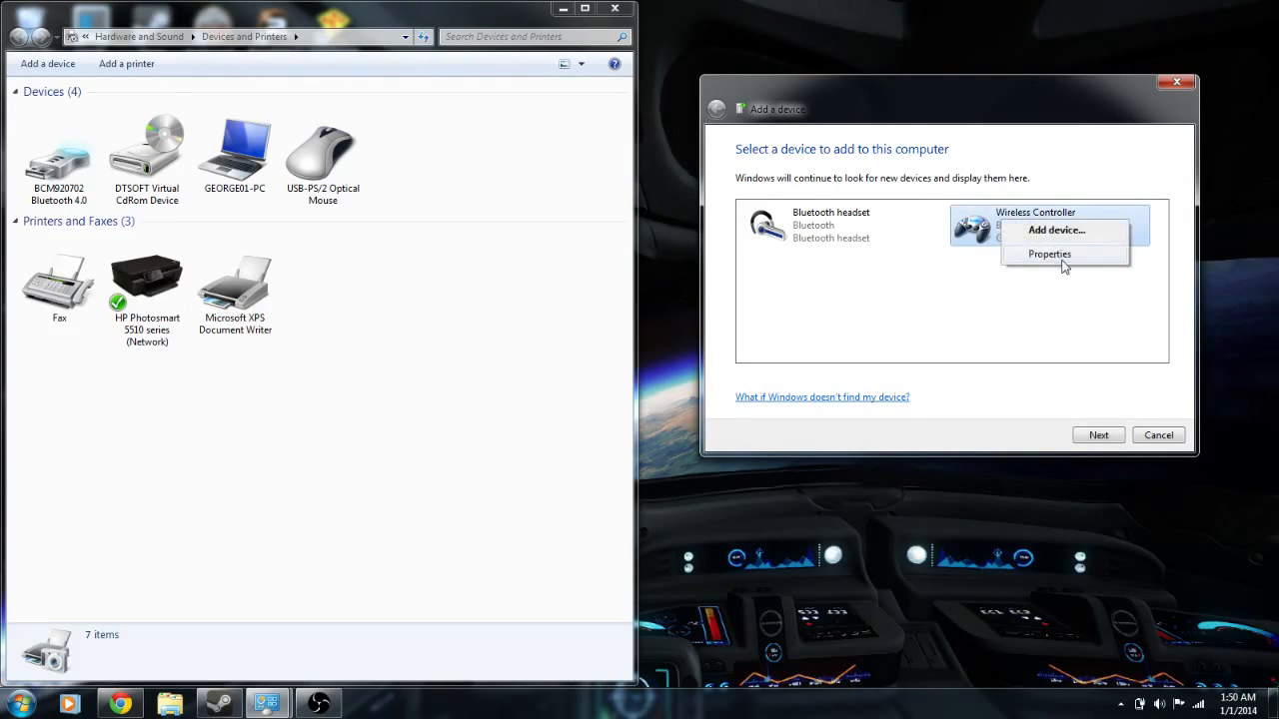
pyautogui.click(1049, 254)
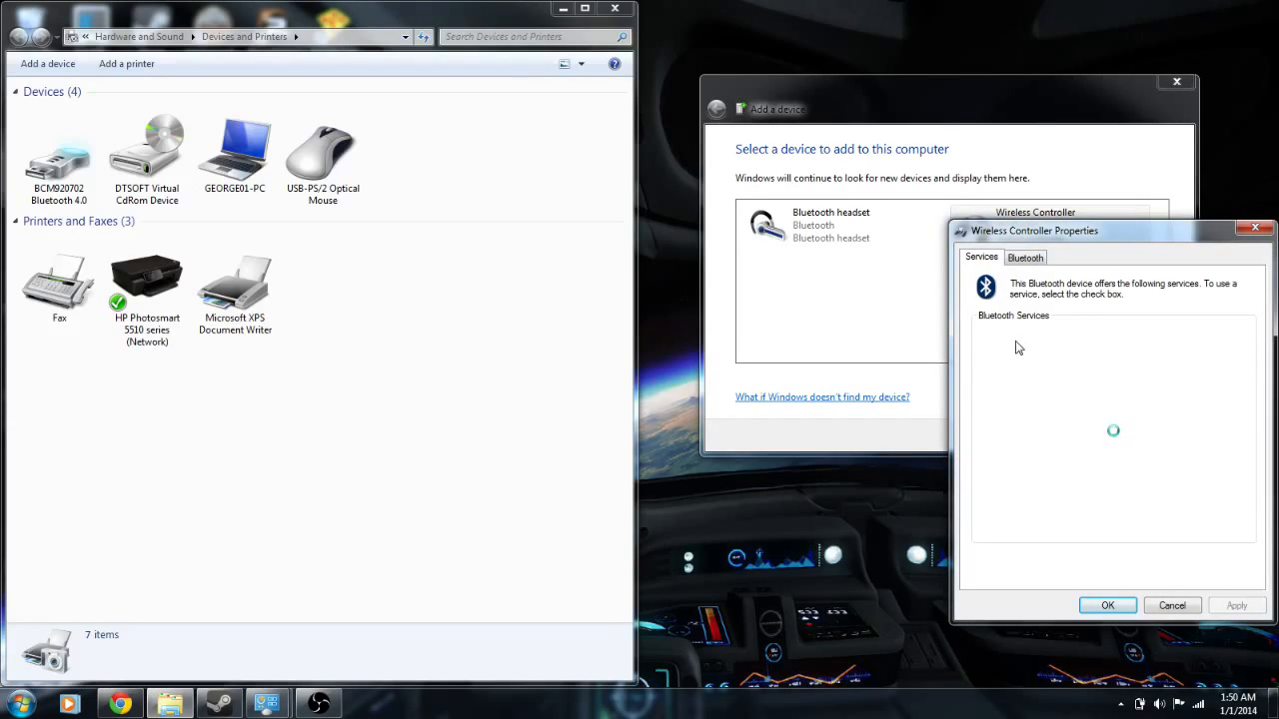
pyautogui.click(983, 334)
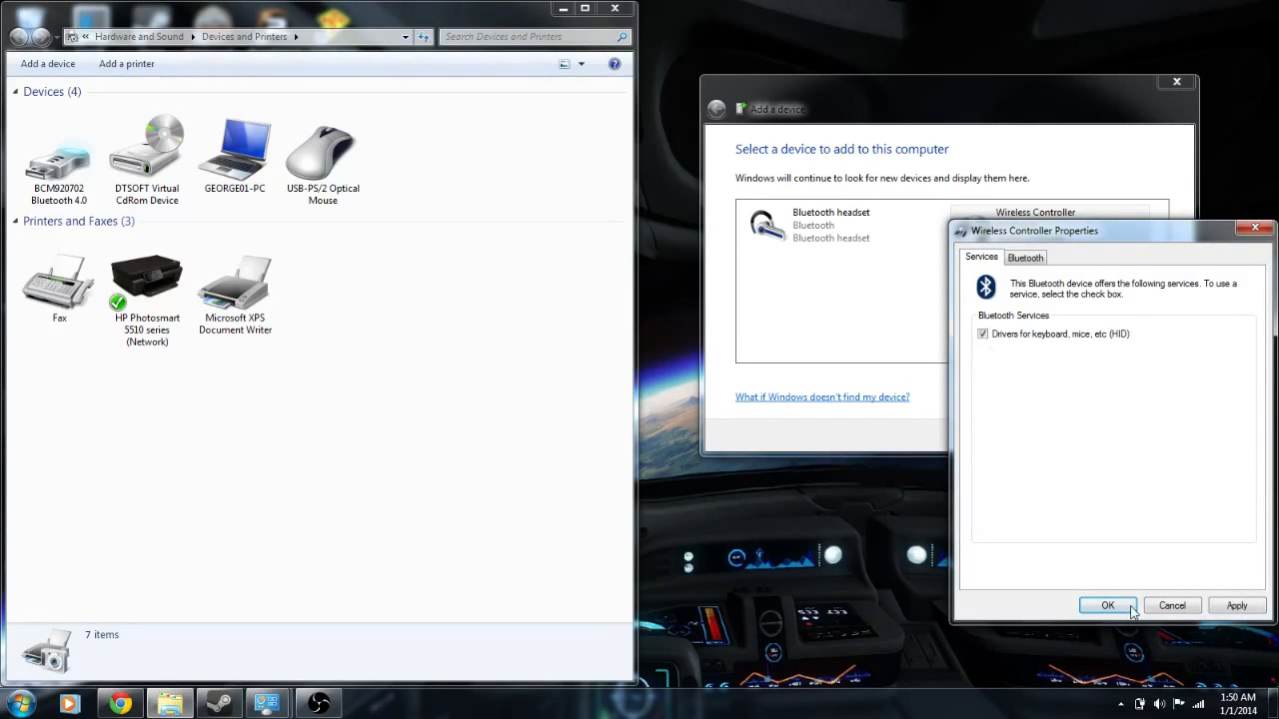
pyautogui.click(1107, 605)
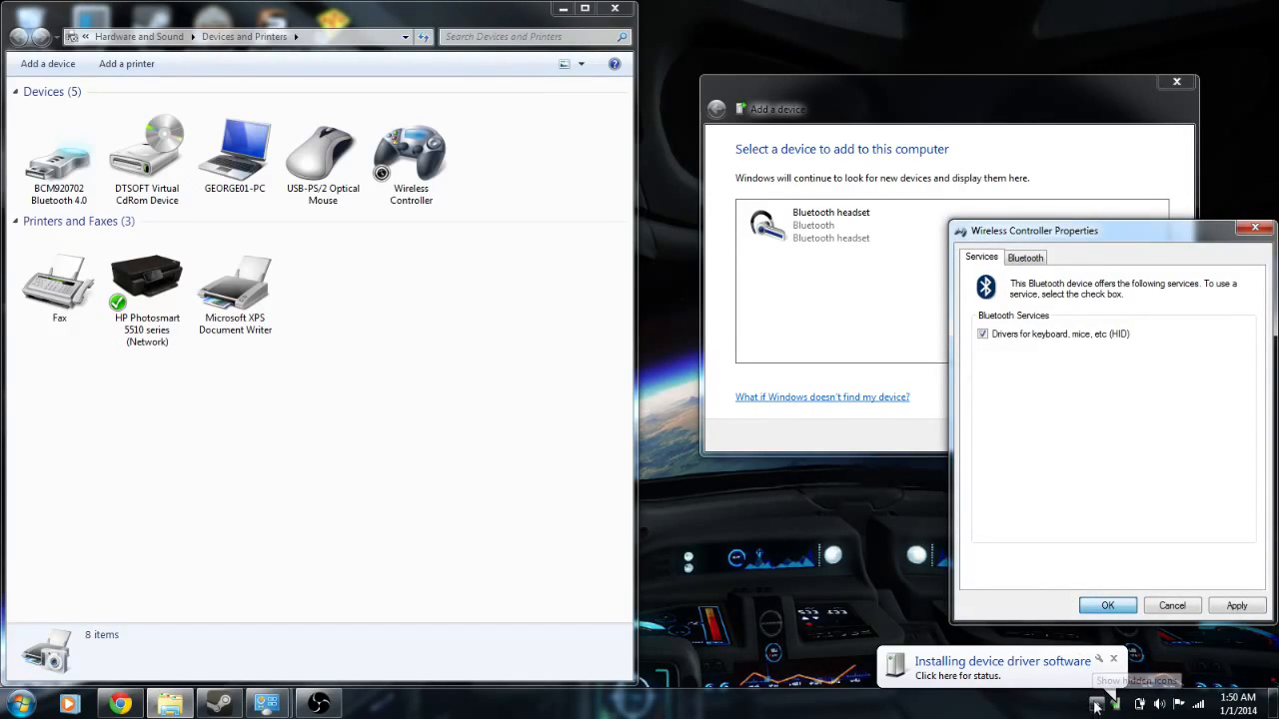
# - Allow a Bluetooth device to connect, finish the connection for the Wireless Controller and close the completed wizard
pyautogui.click(1096, 705)
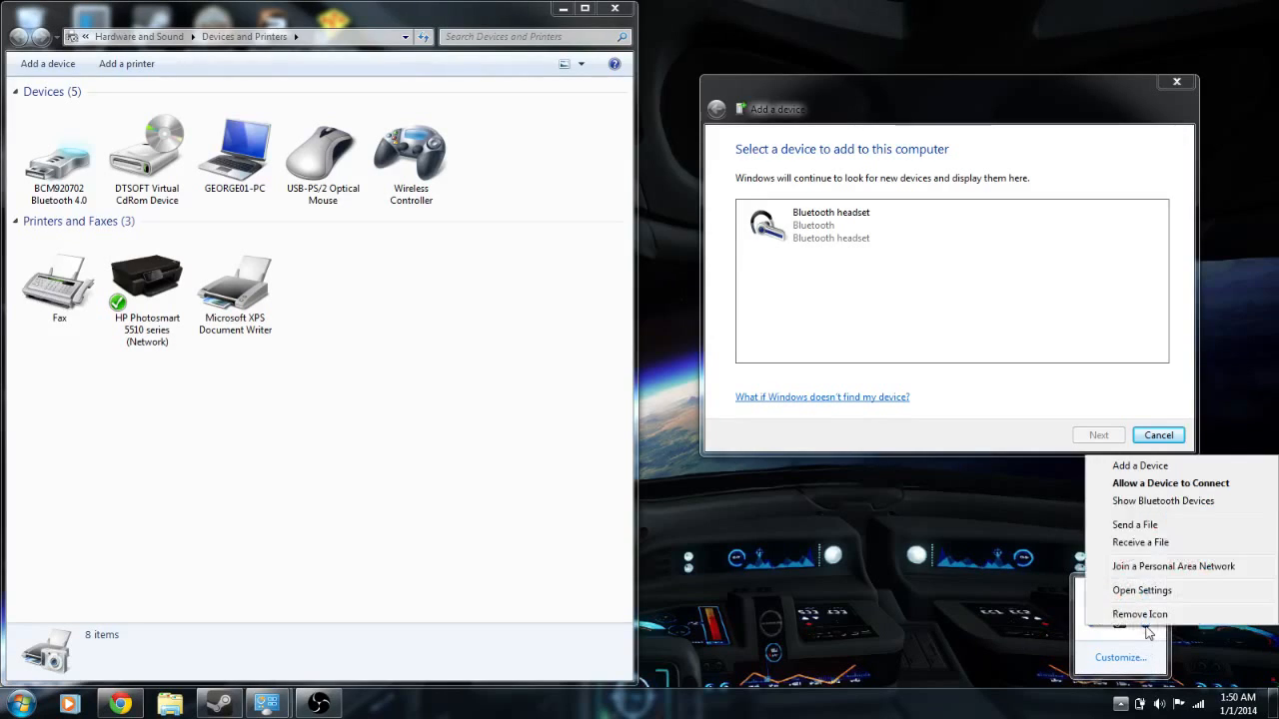
pyautogui.rightClick(1145, 622)
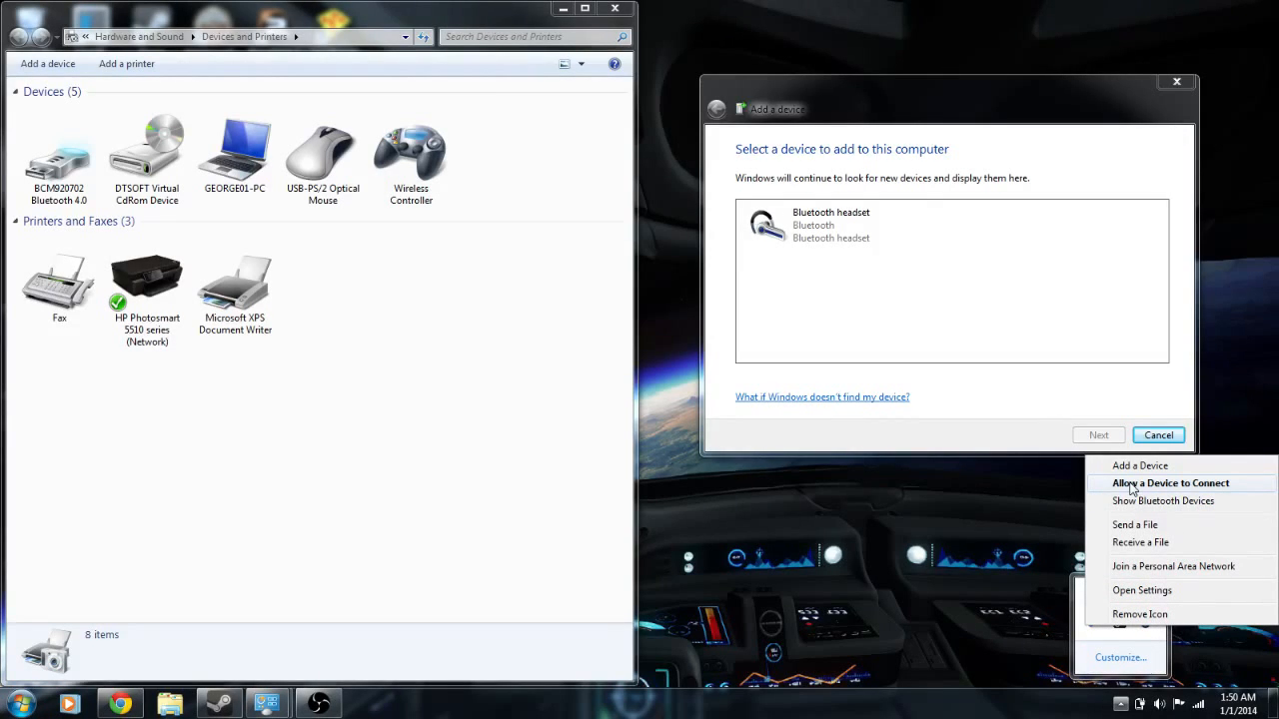
pyautogui.click(1132, 485)
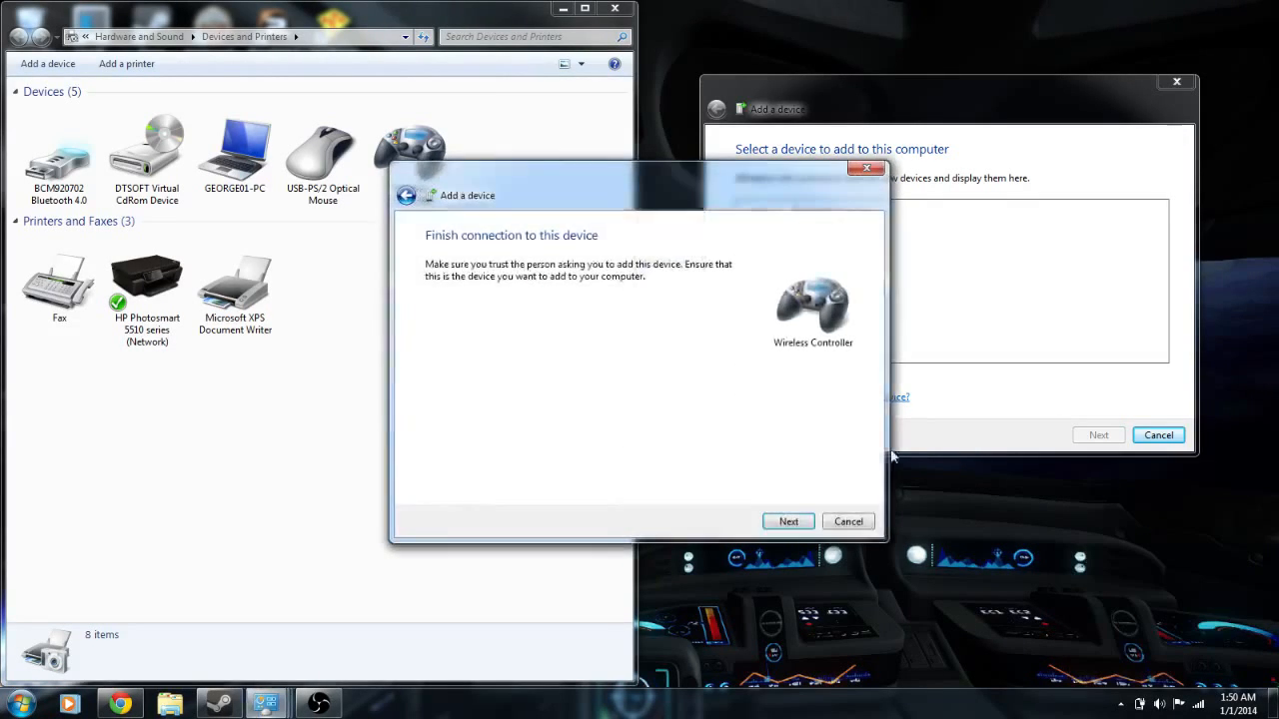
pyautogui.click(788, 521)
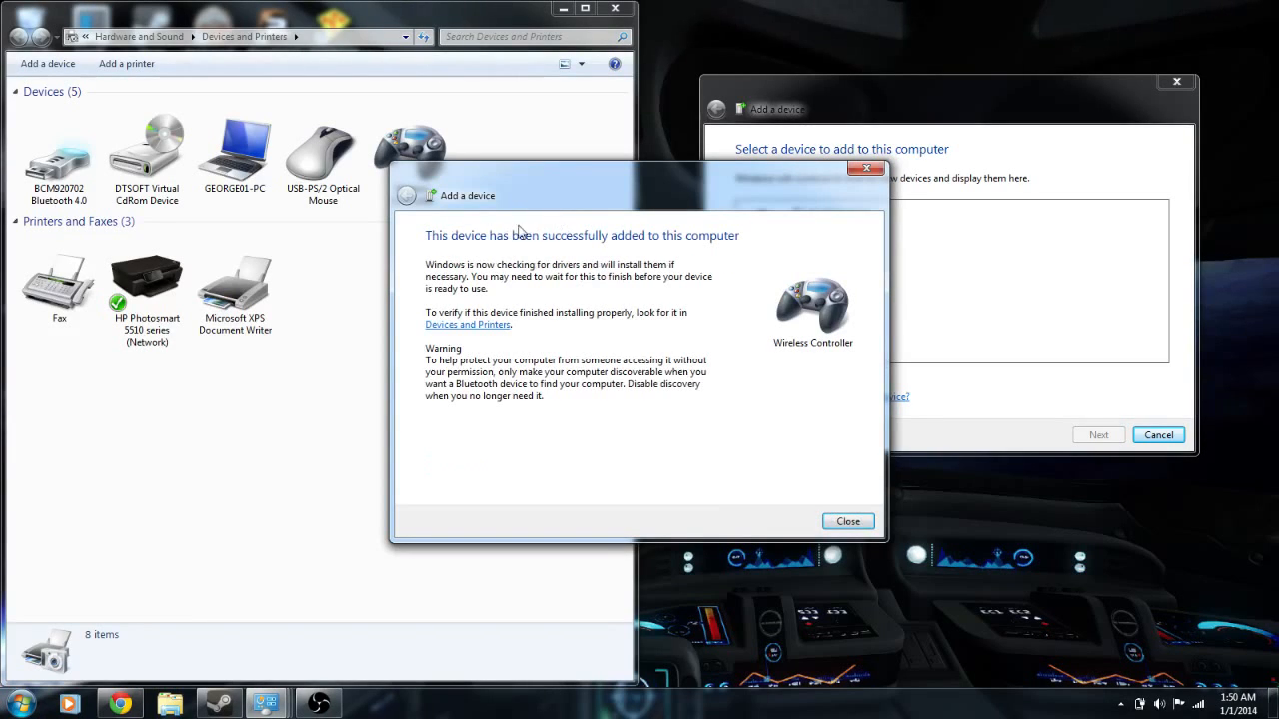
pyautogui.click(848, 521)
# - Inspect the axes and buttons on the reconnected controller's test page, and close the test and Game Controllers windows
pyautogui.rightClick(427, 171)
pyautogui.click(505, 181)
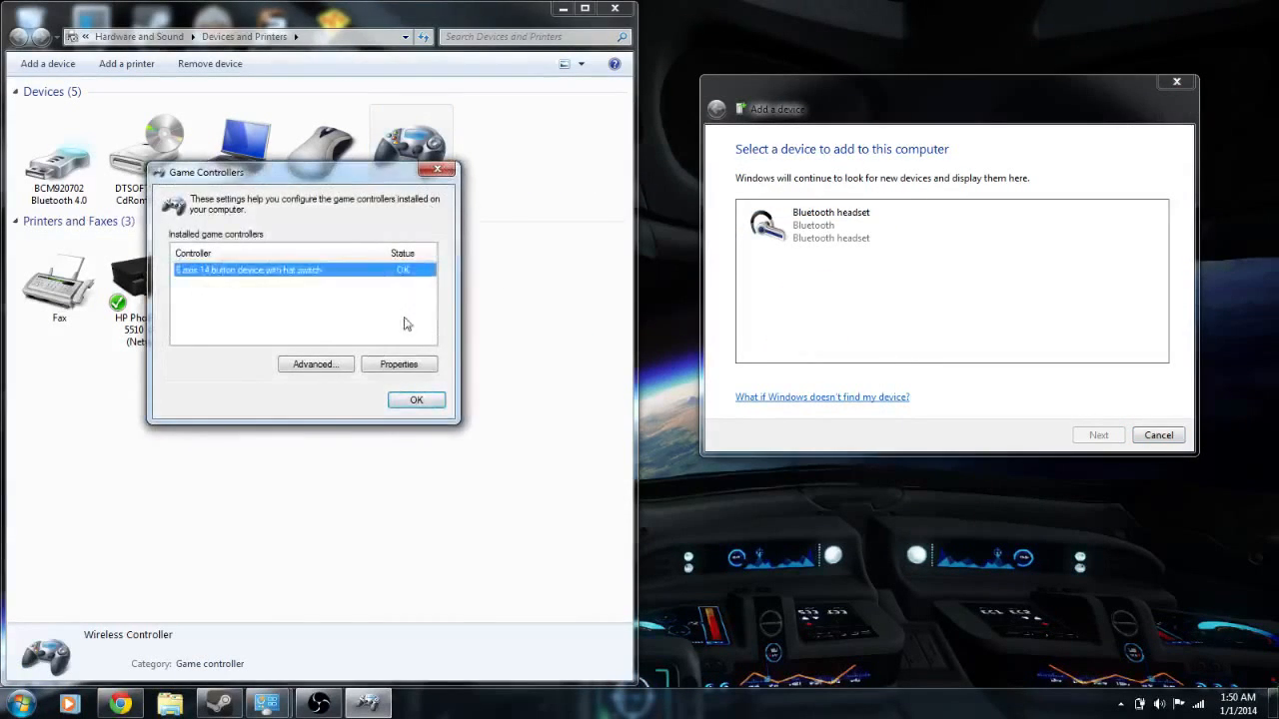
pyautogui.click(402, 364)
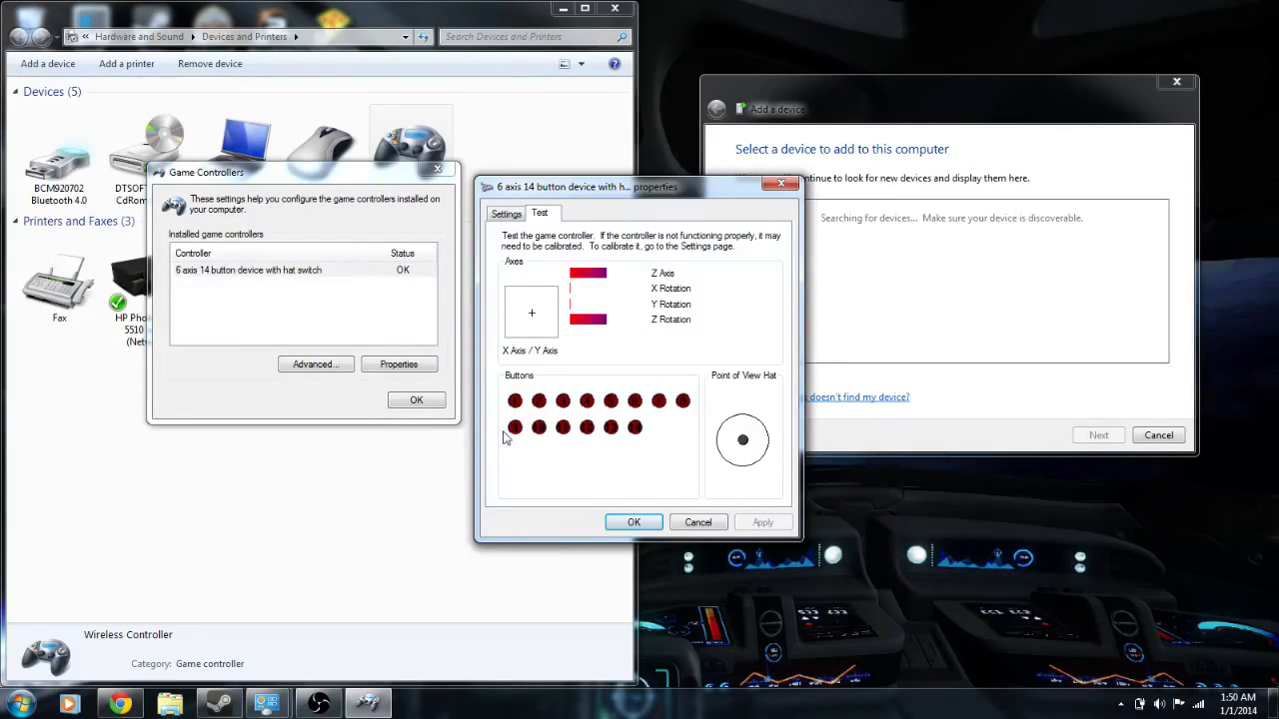
pyautogui.click(633, 527)
pyautogui.click(416, 401)
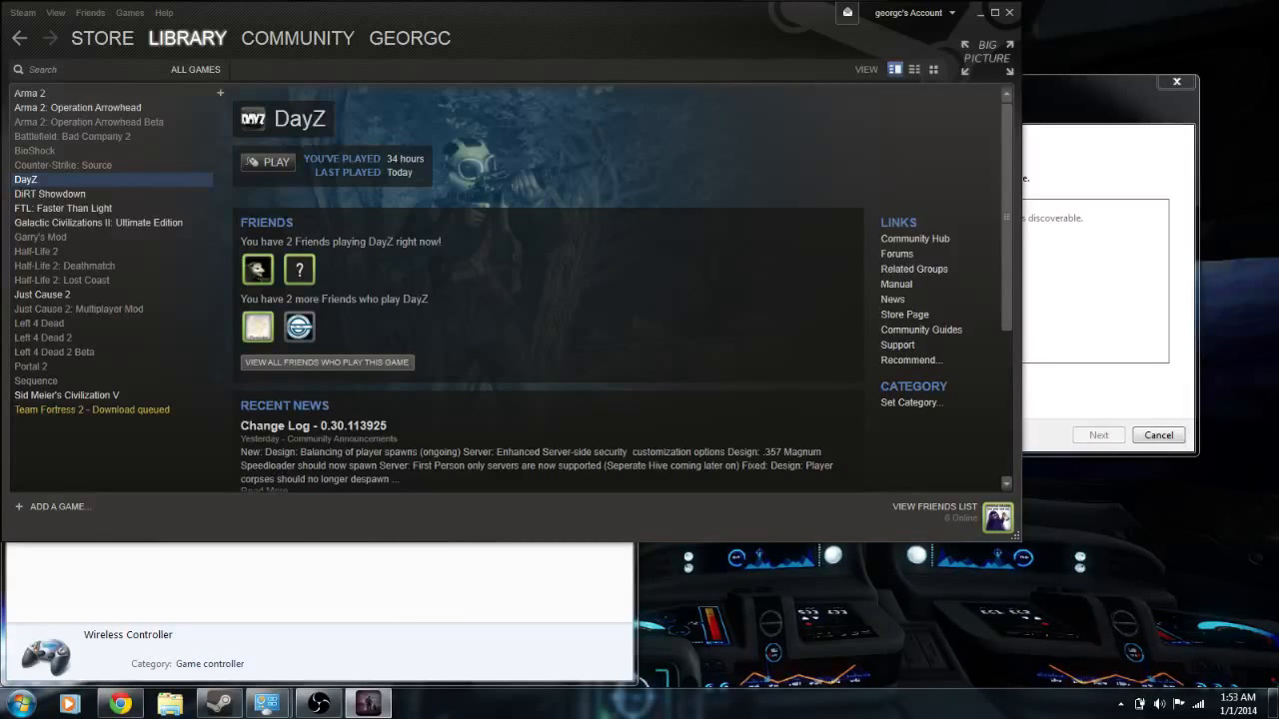